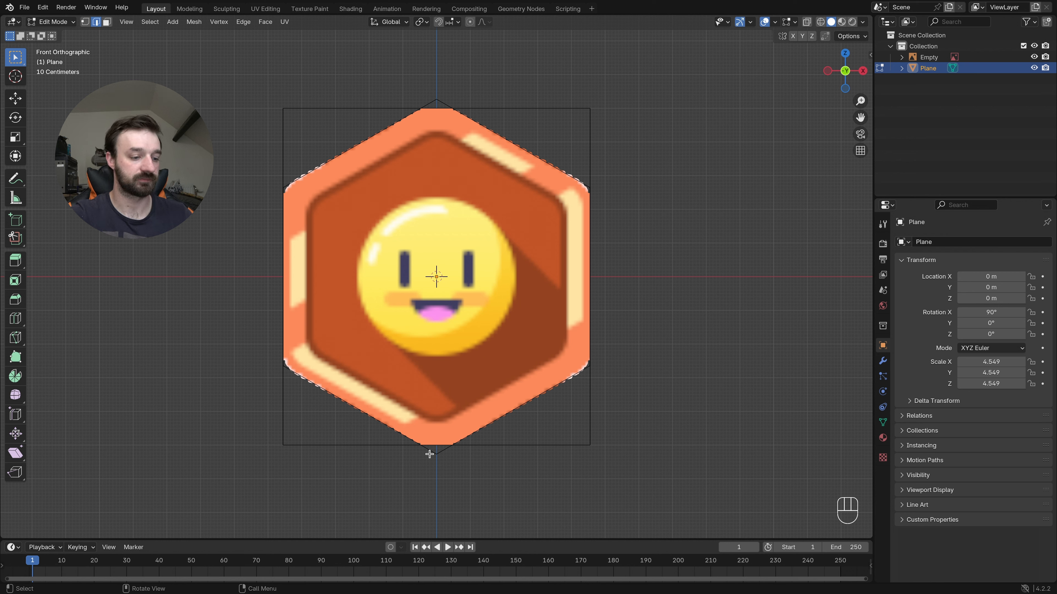
- Bevel all corner vertices of the hexagon outline with 4 segments and an offset of about 0.093 m
key("1")
key("a")
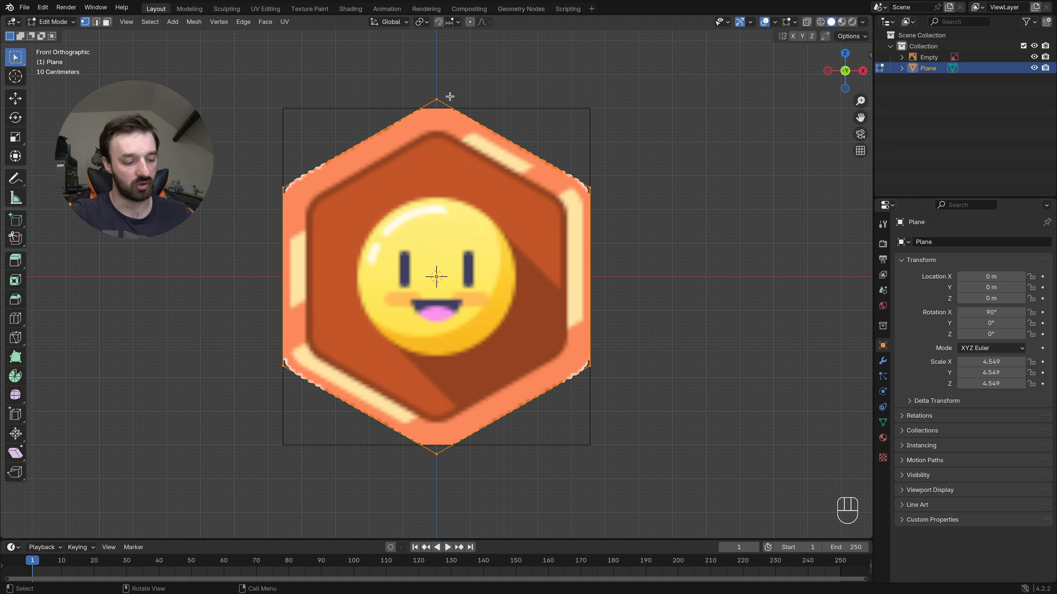
key("shift+super+b")
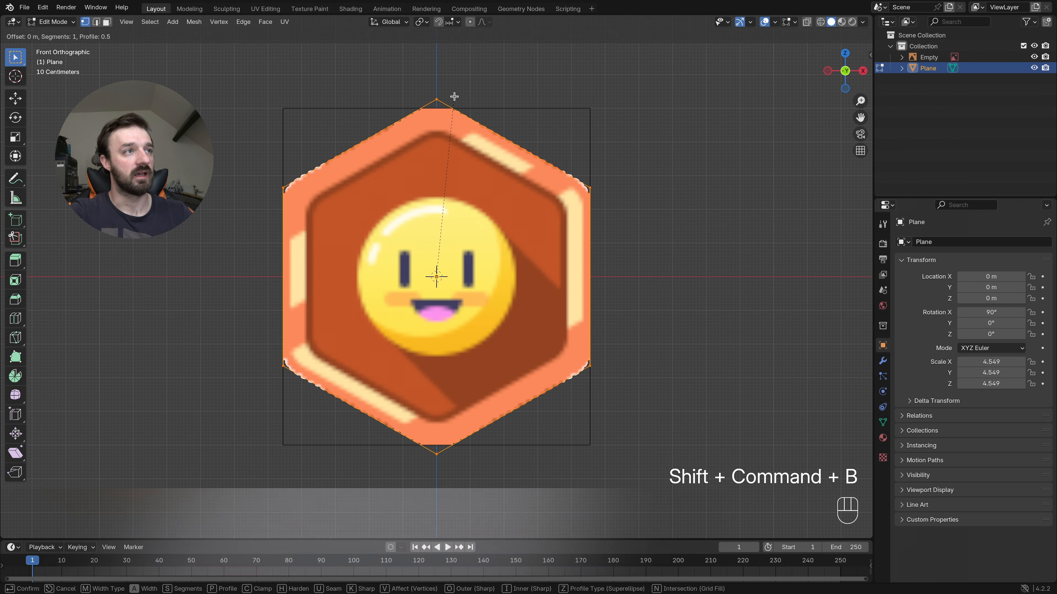
scroll(511, 100, "up", 2)
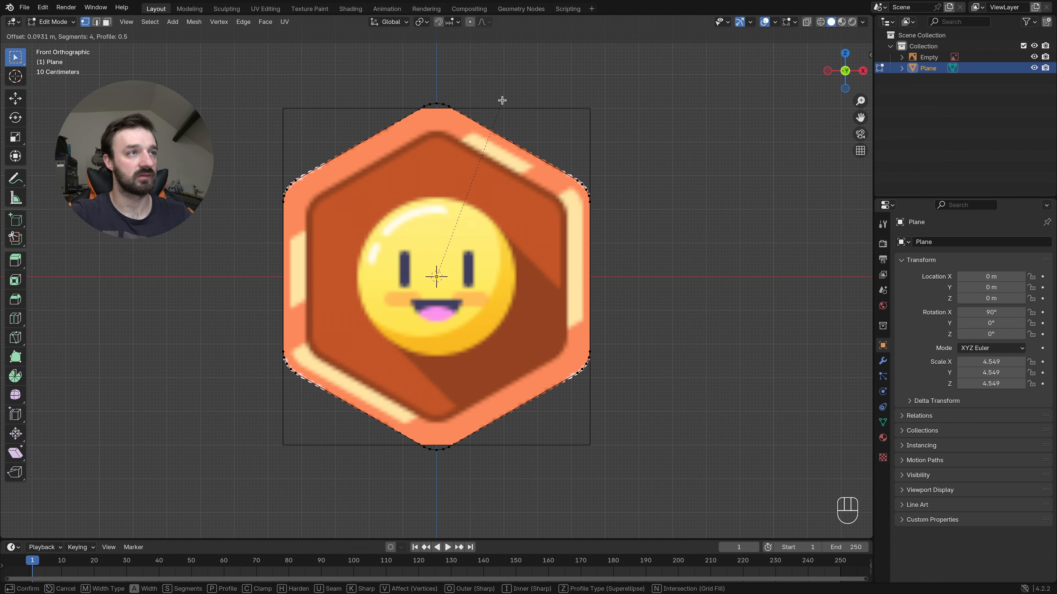
left_click(502, 100)
- Extrude the whole hexagon outline and scale it inward to the inner edge of the orange border
key("a")
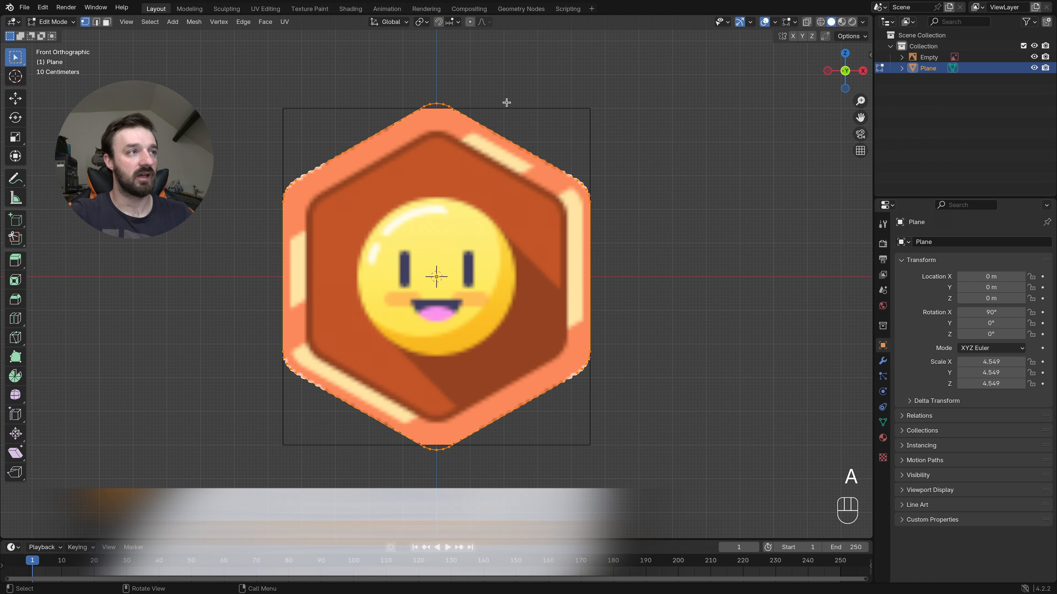
key("e")
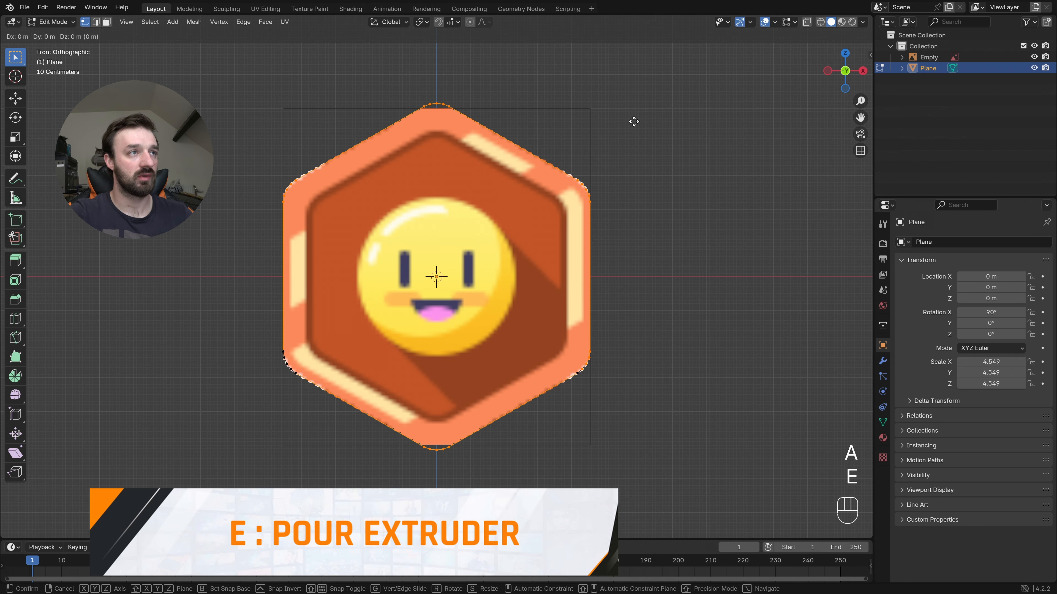
key("s")
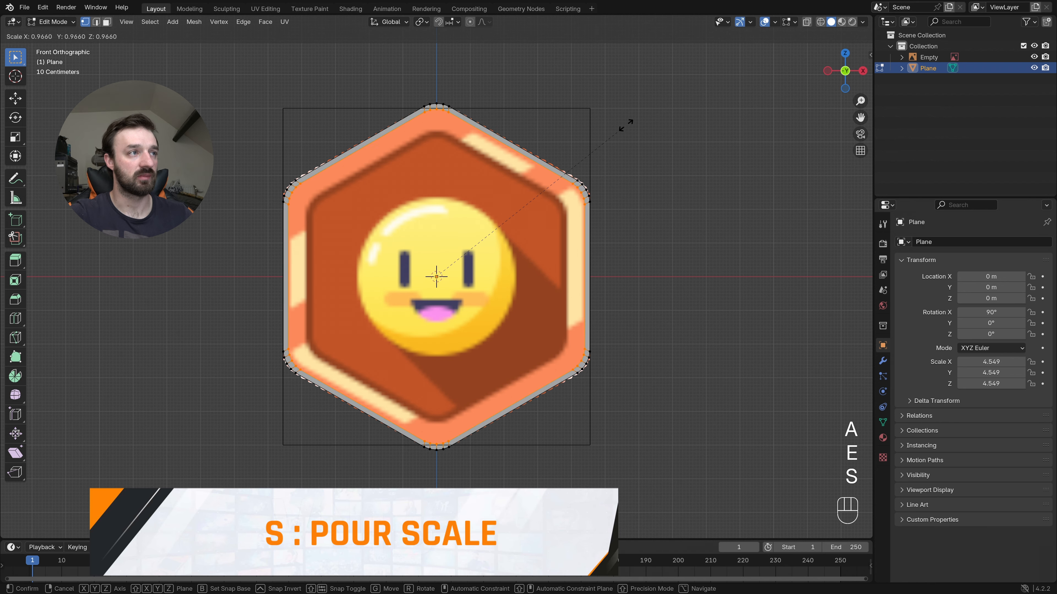
left_click(597, 140)
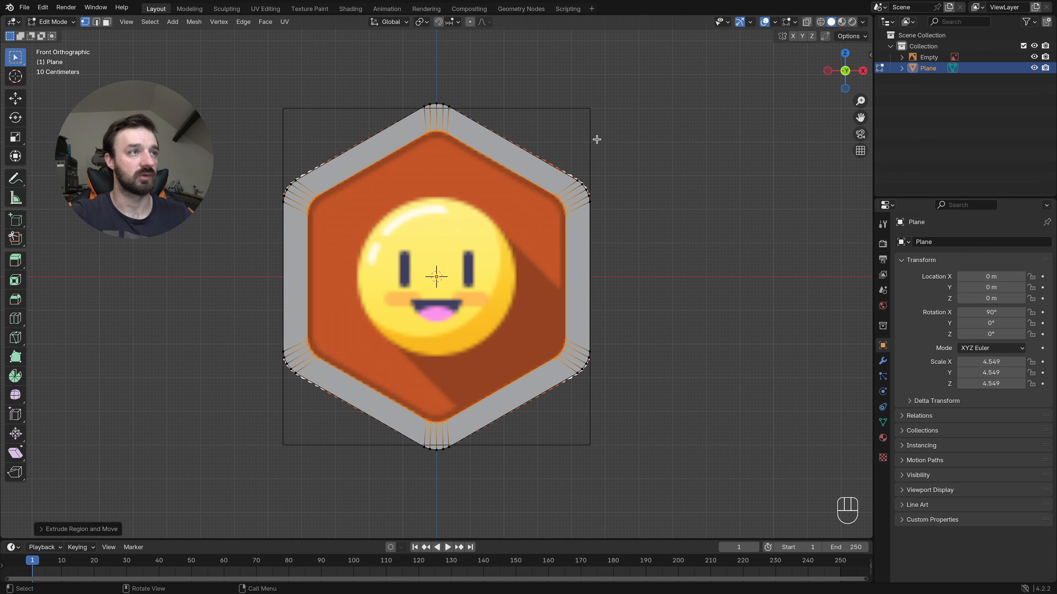
- Extrude the inner outline again and scale it inward to about 0.7, close around the smiley
key("e")
key("s")
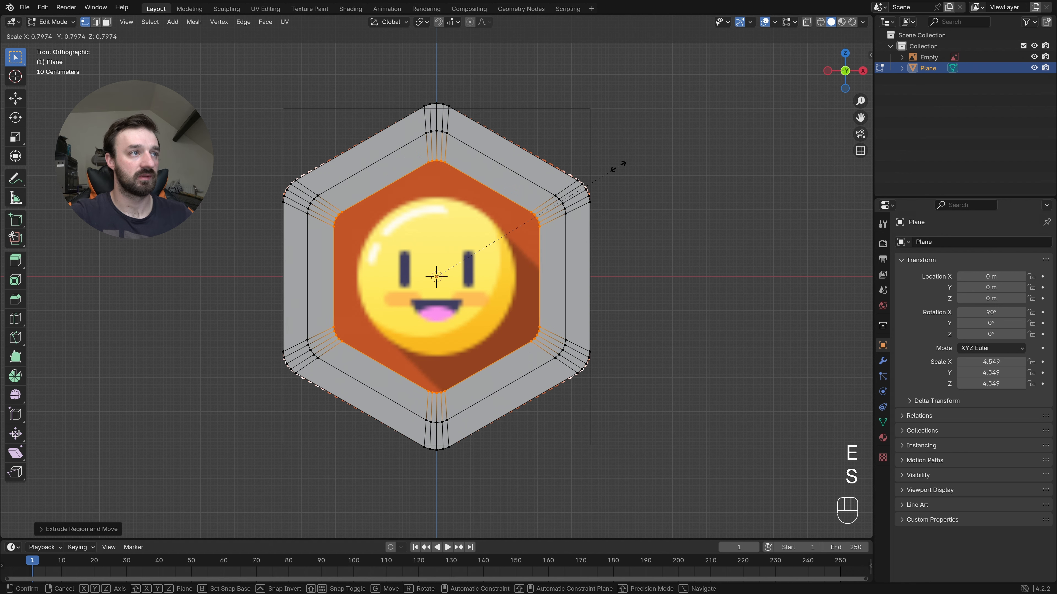
left_click(590, 177)
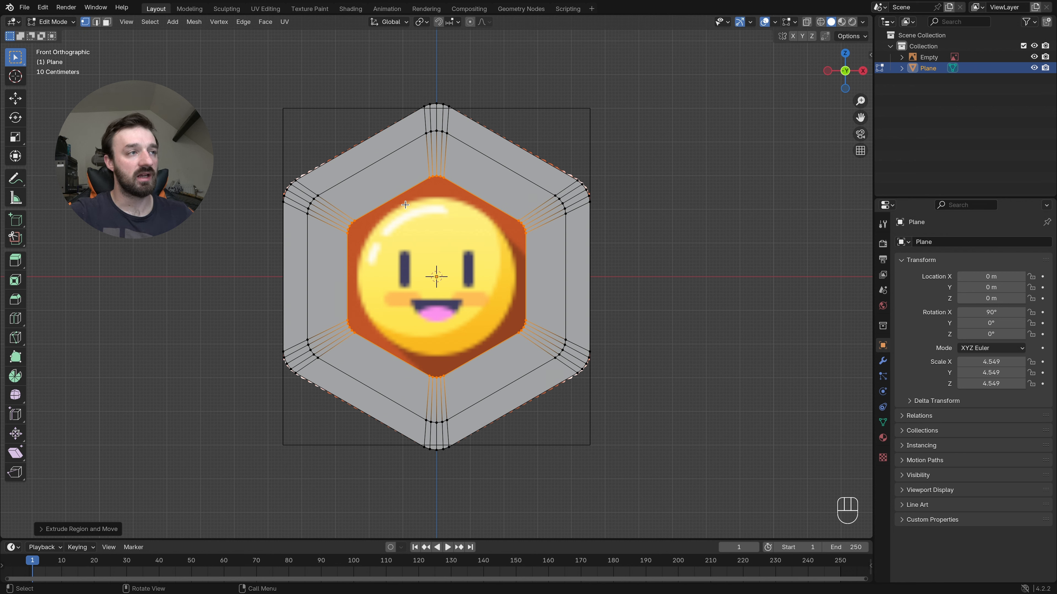
- Close the central hexagonal opening with a Grid Fill and show the operation's settings
key("f")
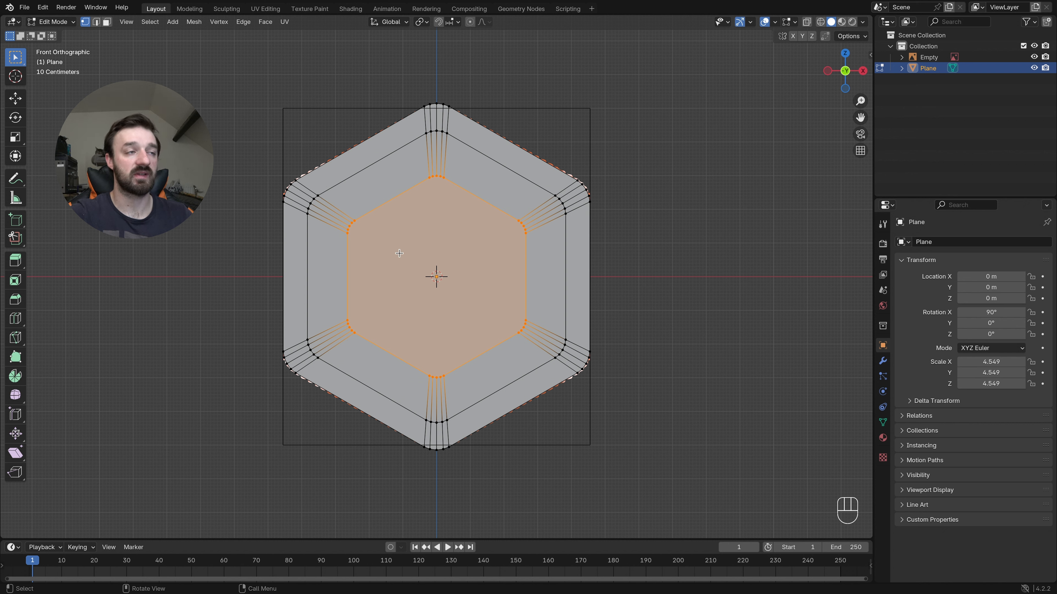
key("super+z")
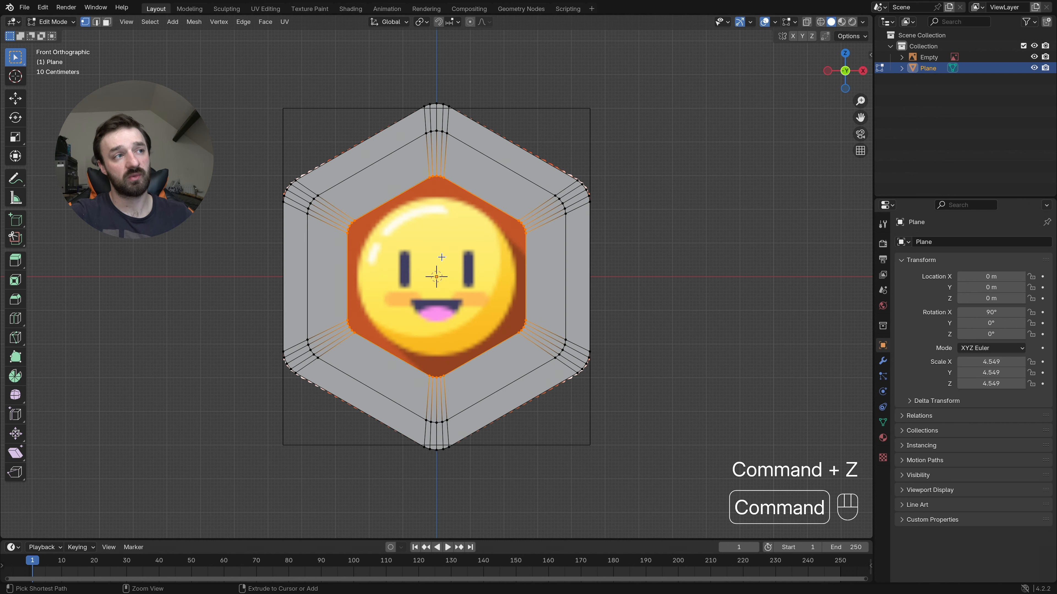
left_click(265, 22)
left_click(299, 153)
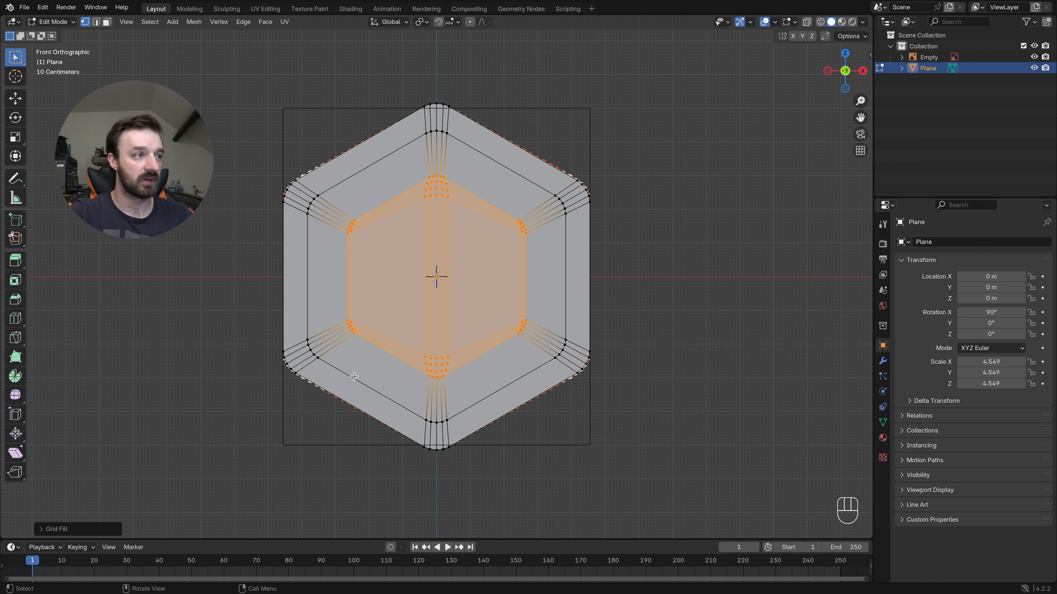
left_click(83, 530)
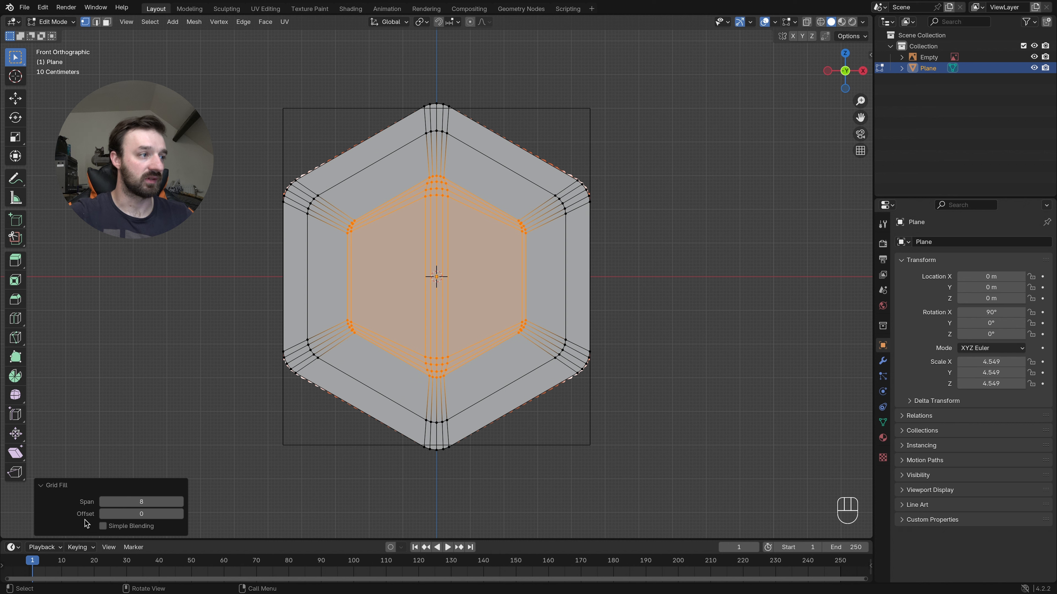
- Try lower span values down to 1 for the grid fill, and return the span to 8
left_click(101, 501)
left_click(101, 502)
left_click(101, 502)
left_click(101, 501)
left_click(102, 502)
left_click(102, 502)
left_click(102, 502)
left_click(151, 502)
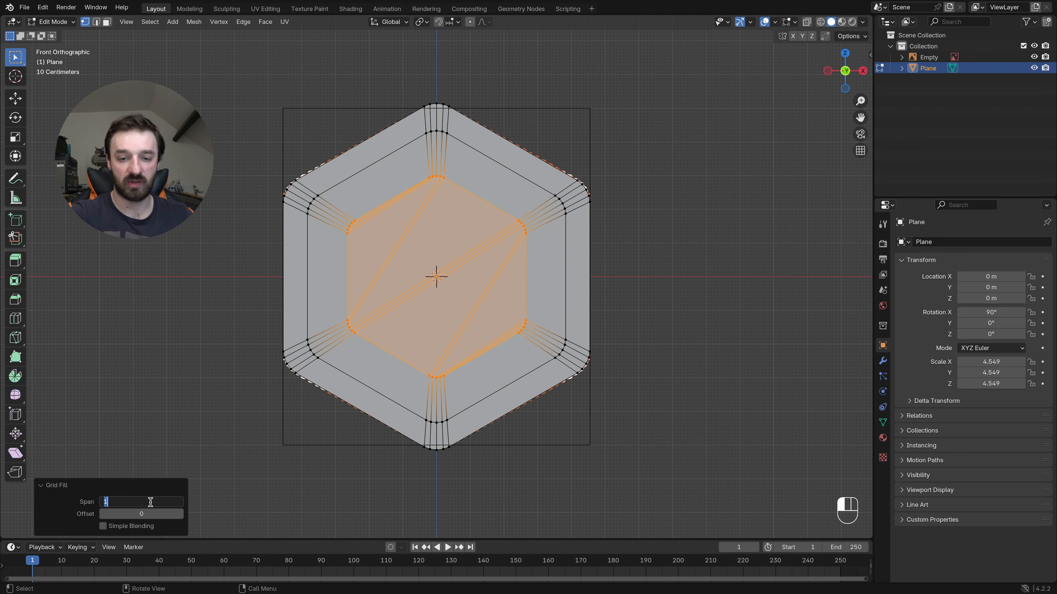
type("8")
- Try other offset values for the grid fill and return the offset to 0
left_click(151, 513)
left_click(181, 514)
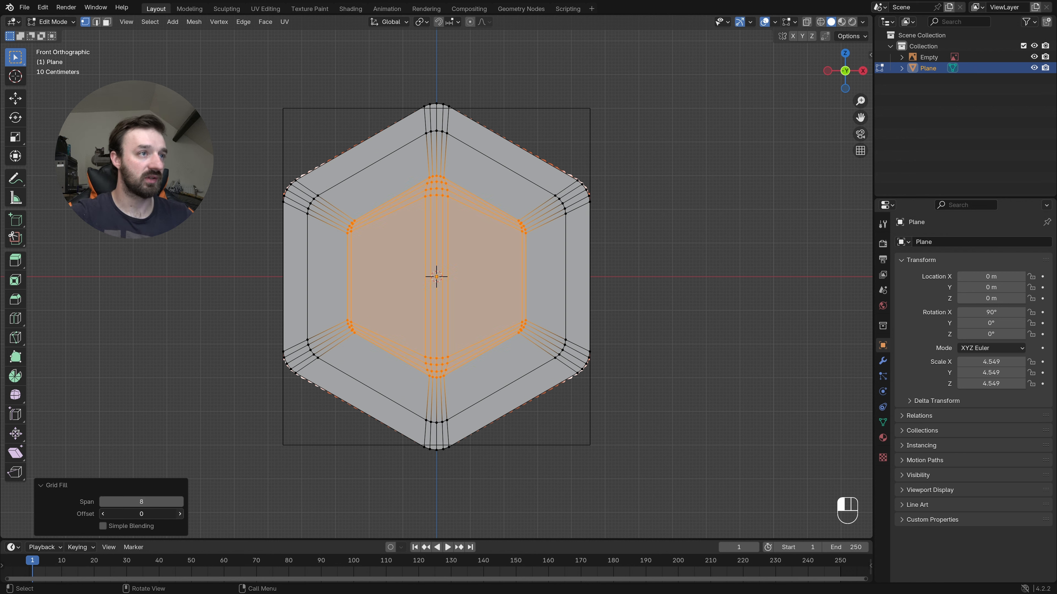
left_click(182, 515)
left_click(181, 515)
left_click(181, 516)
left_click(182, 515)
left_click(102, 514)
left_click(101, 515)
left_click(100, 515)
left_click(101, 514)
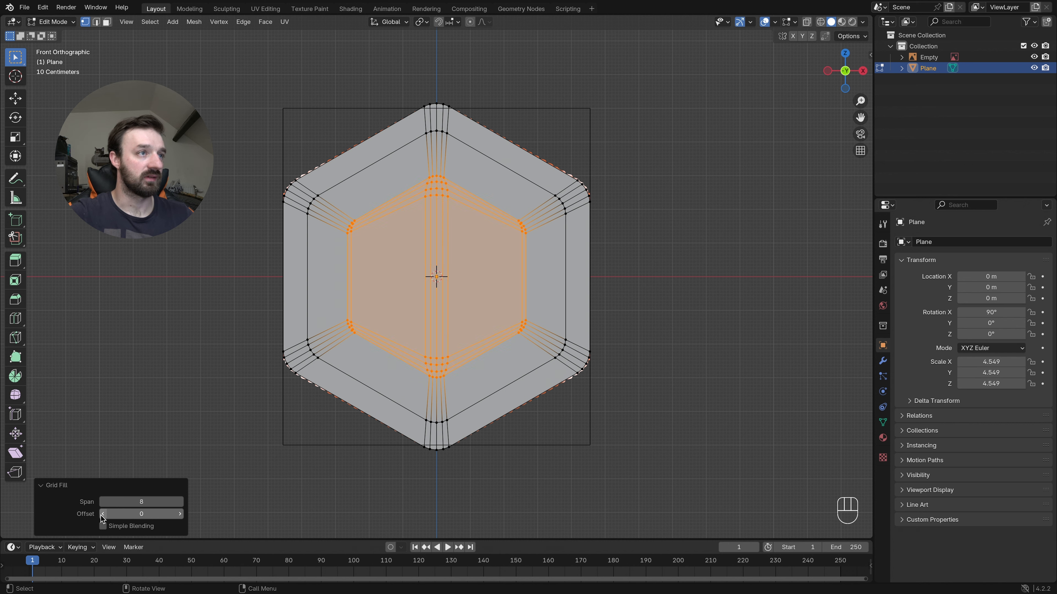
- Enable Simple Blending for the grid fill
left_click(104, 526)
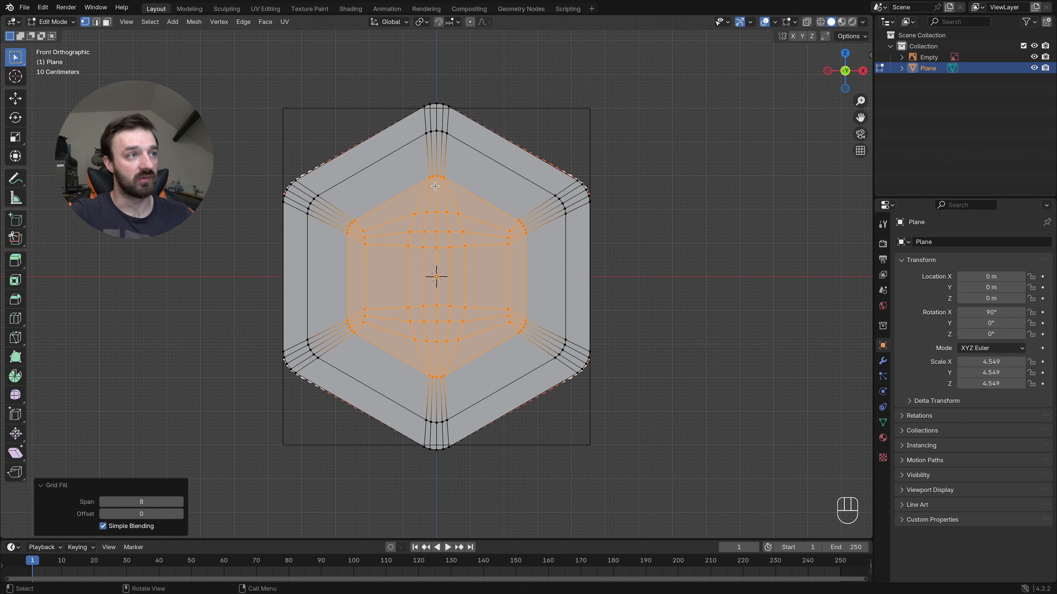
- Select all faces inside the outer border, and invert the selection so only the border's ring of faces is selected
key("3")
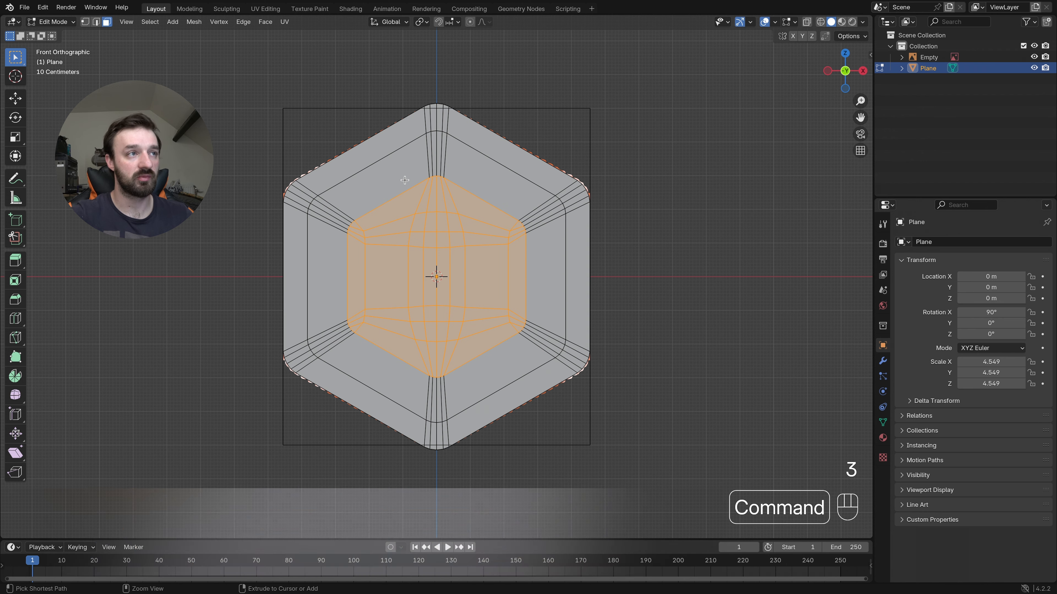
key("super+KP_Add")
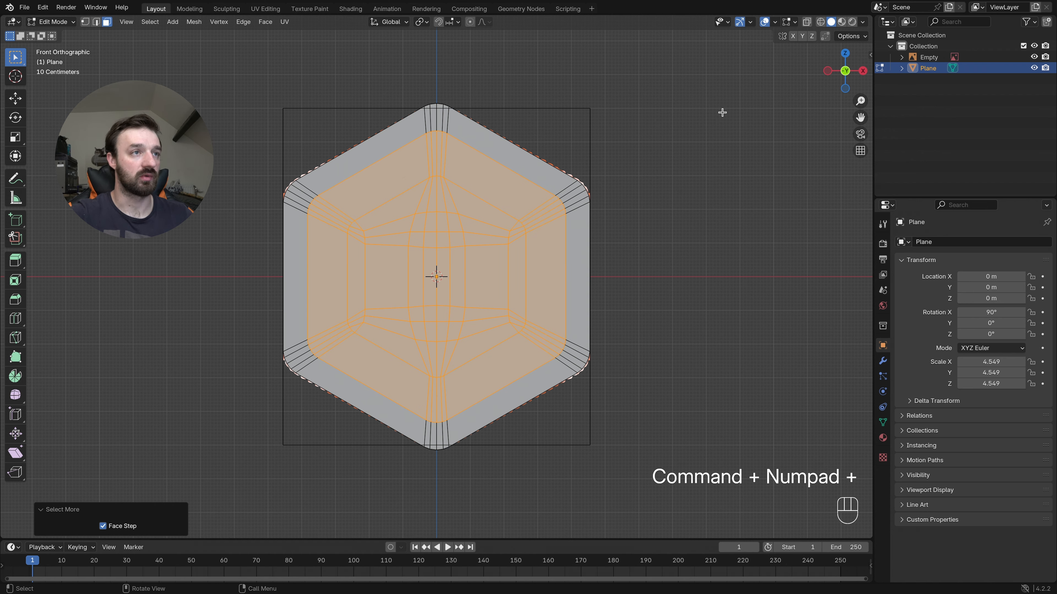
left_click(561, 208)
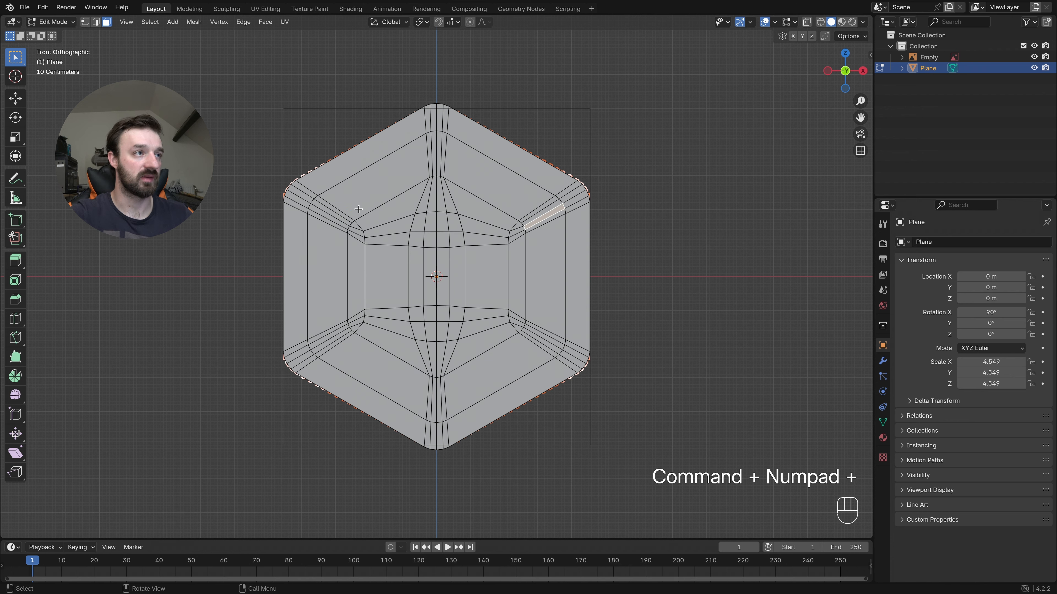
left_click_drag(339, 190, 484, 327)
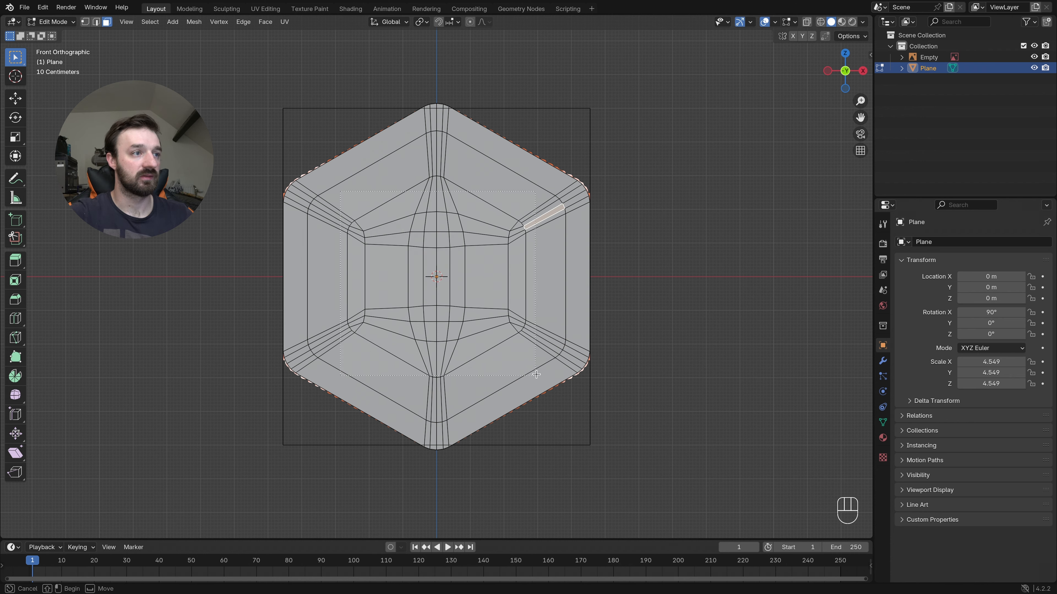
left_click_drag(535, 369, 535, 368)
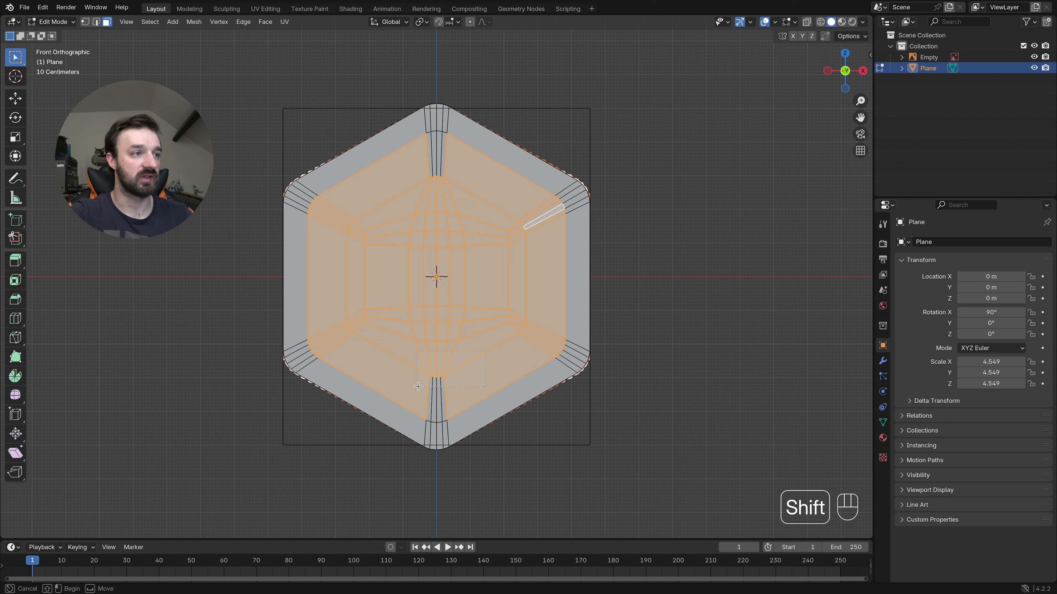
left_click(433, 166, "shift")
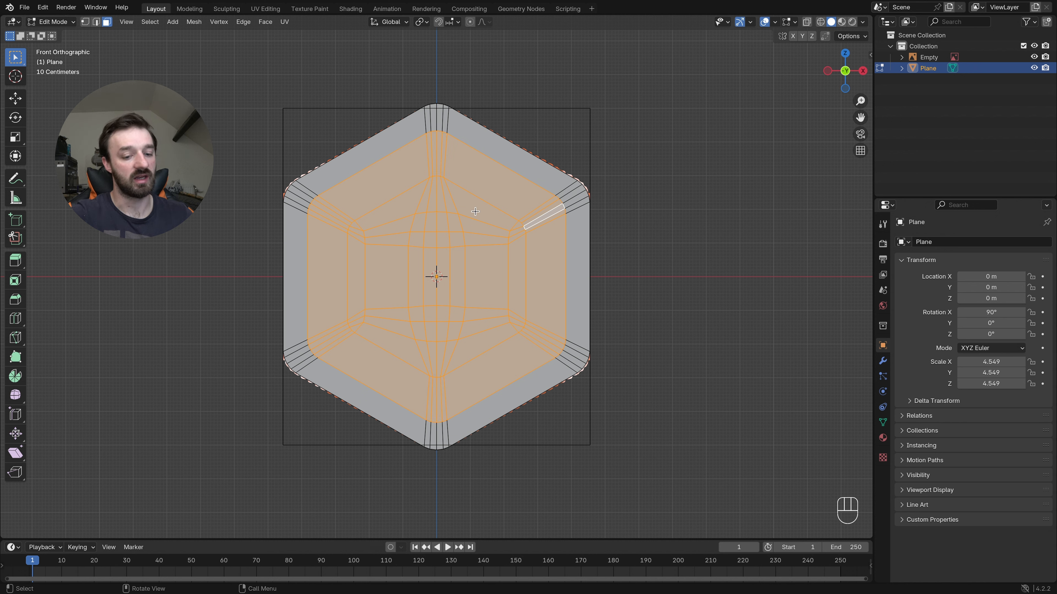
key("super+i")
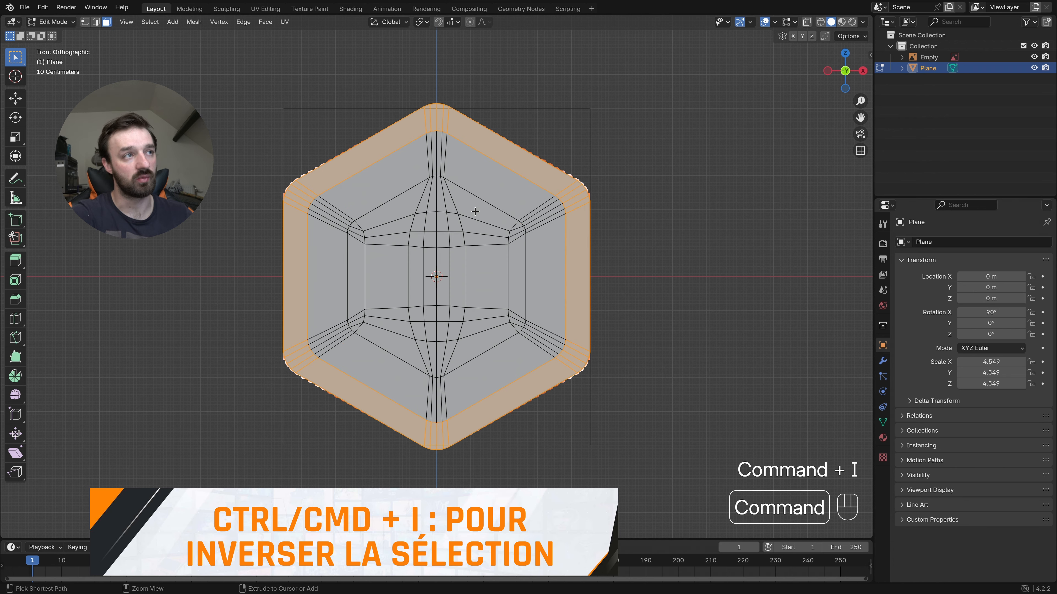
- Extrude the border ring about 0.49 m along the negative global Y axis
middle_click_drag(547, 184, 531, 187)
key("e")
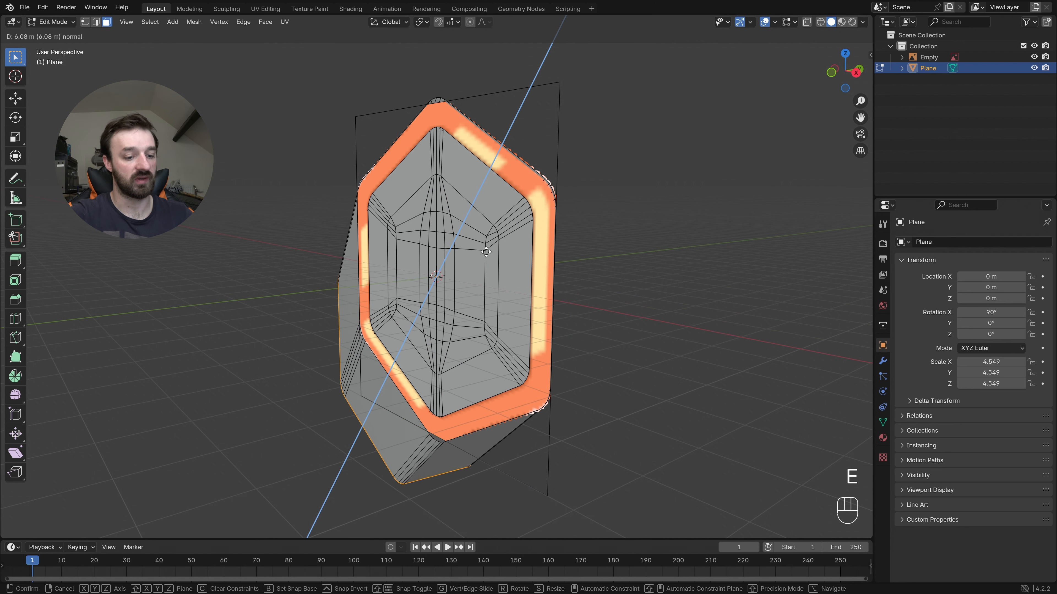
key("y")
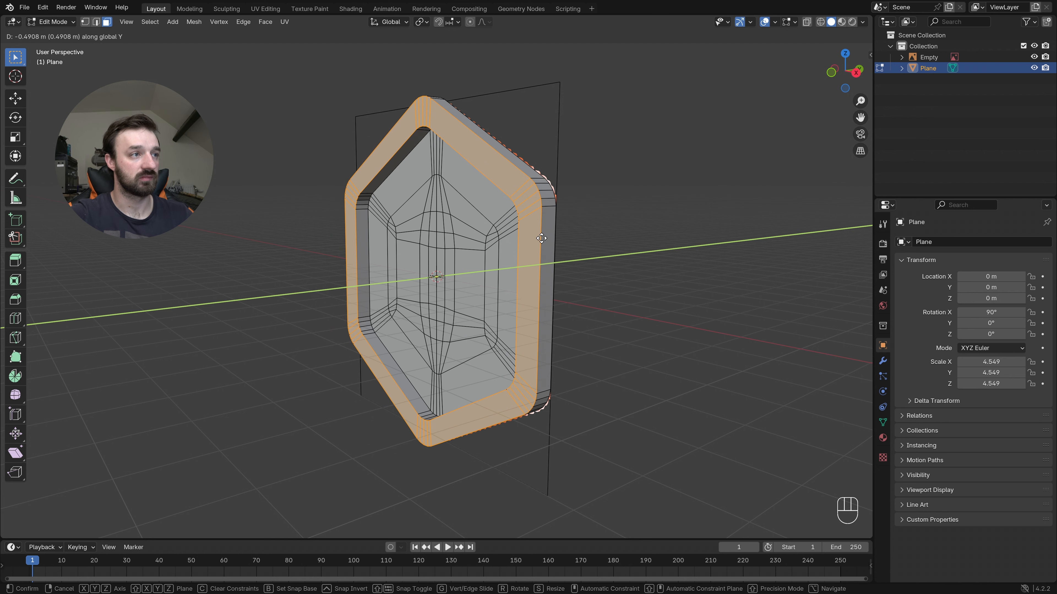
left_click(541, 238)
- Hide the Empty reference image and examine the open back of the extruded border
middle_click_drag(518, 246, 512, 246)
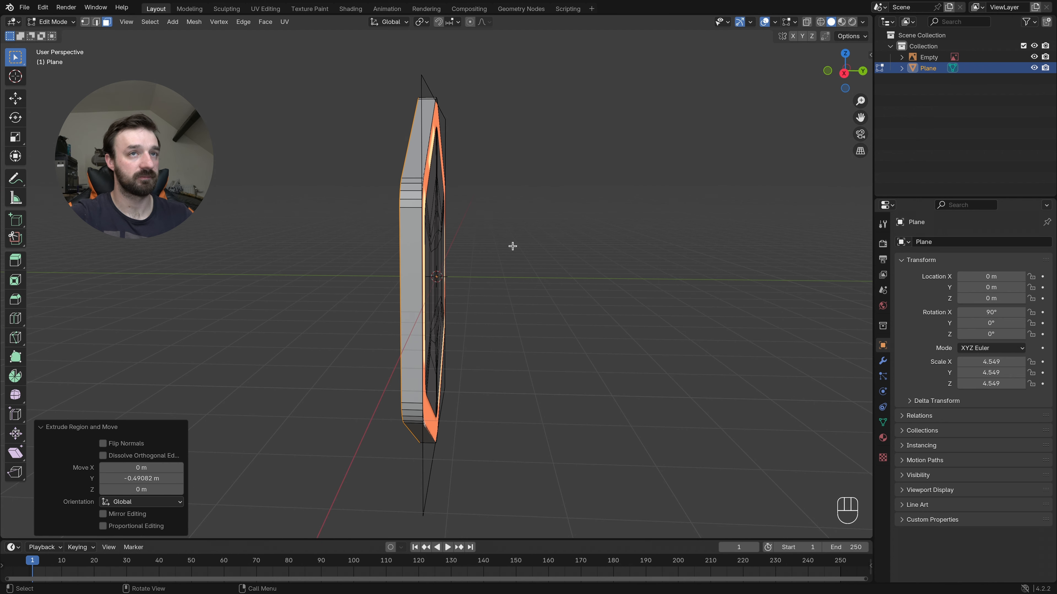
left_click(1034, 57)
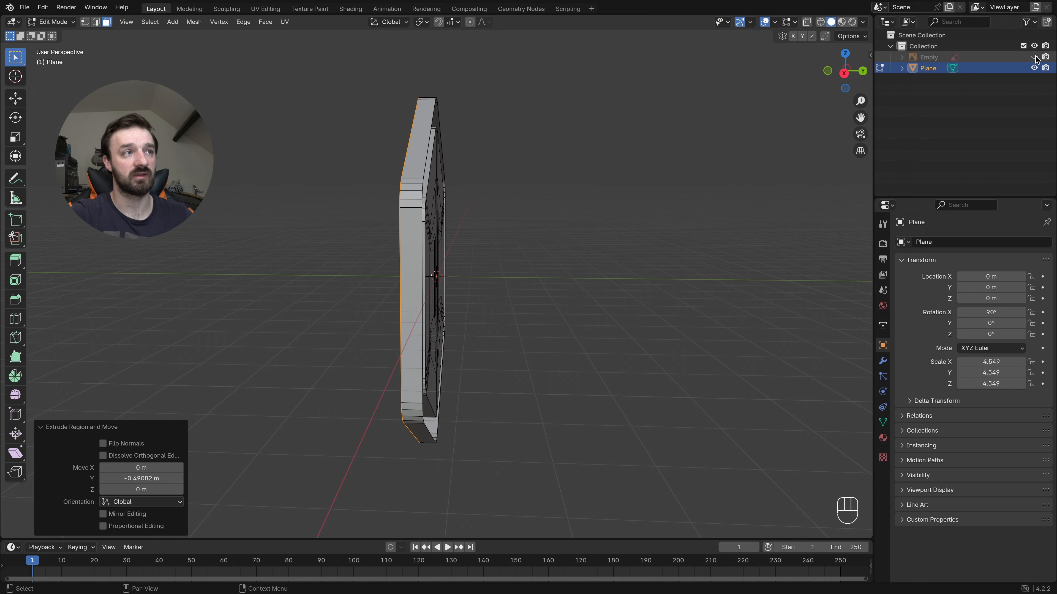
middle_click_drag(439, 102, 414, 165)
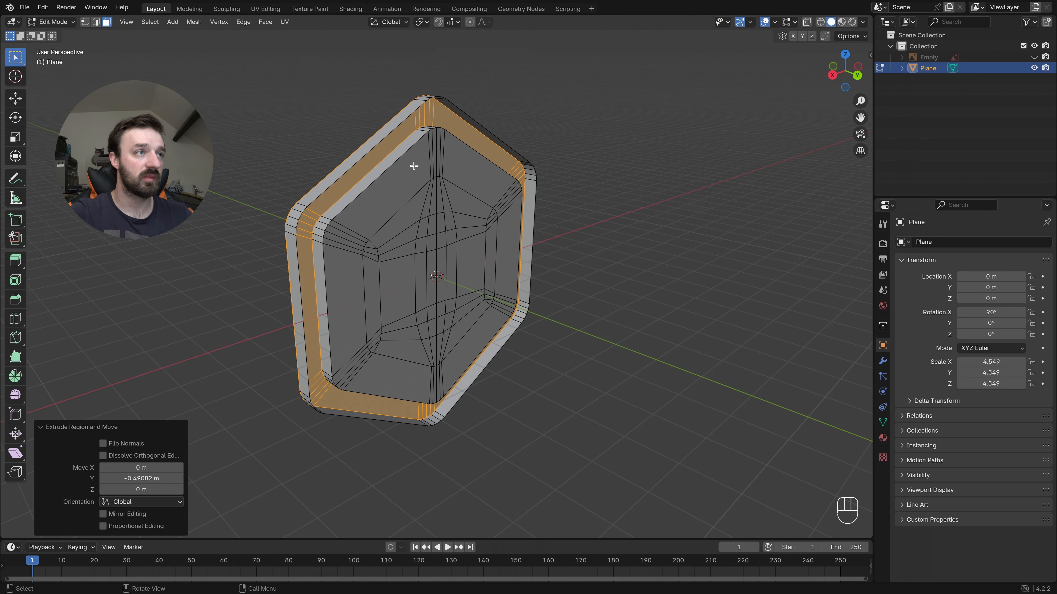
left_click(382, 139)
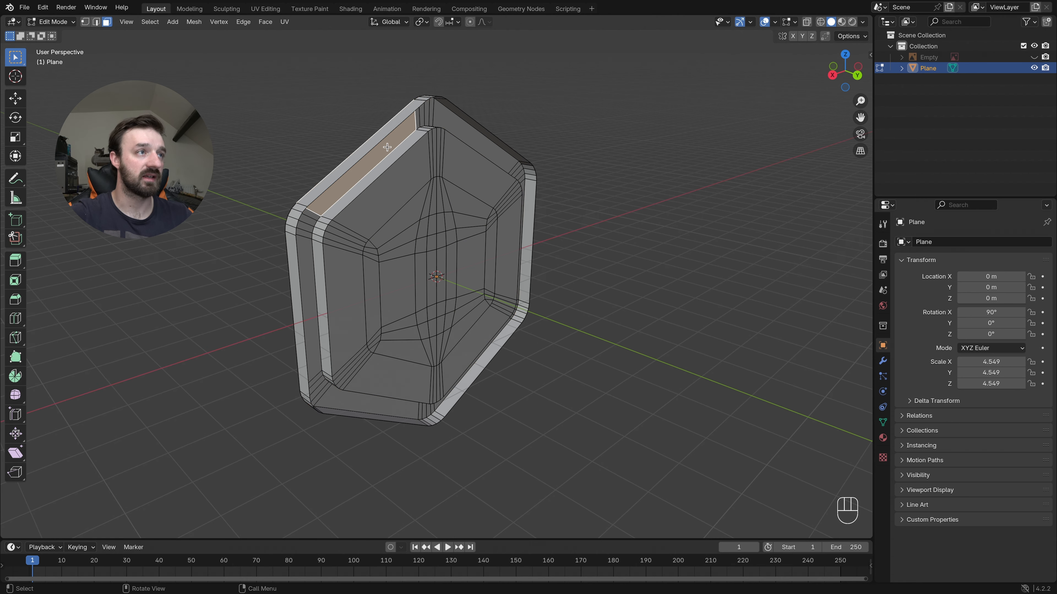
middle_click_drag(366, 140, 382, 145)
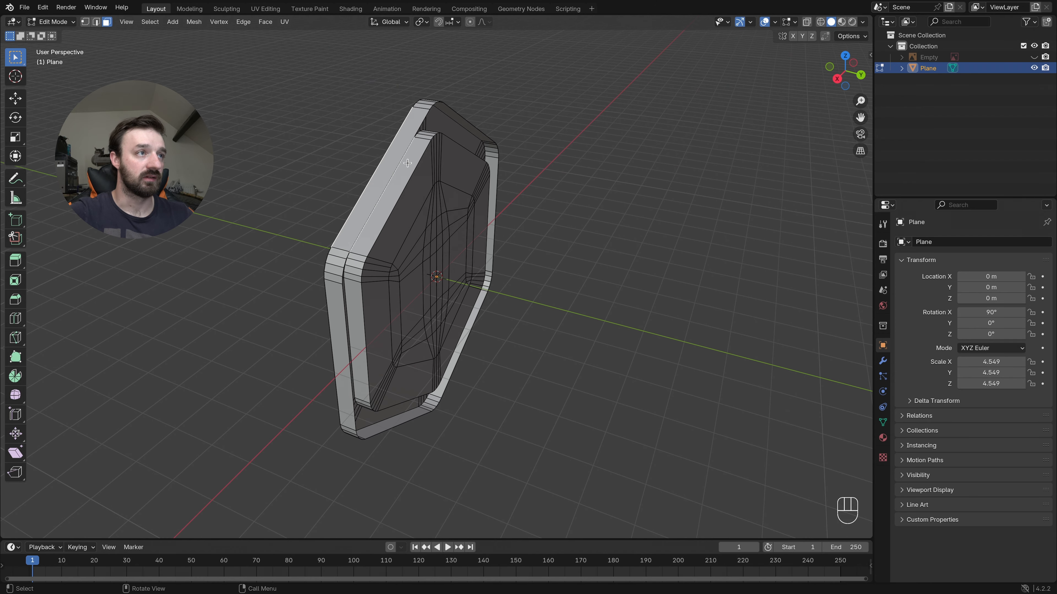
- Select two facing edges on the border's open back, along one upper side, and fill a face between them
key("2")
middle_click_drag(422, 162, 421, 120)
left_click(384, 146)
left_click(395, 171, "shift")
key("f")
- Try to close the border's open back by repeating the face fill from the upper side through the top corner
key("shift+r")
key("shift+r")
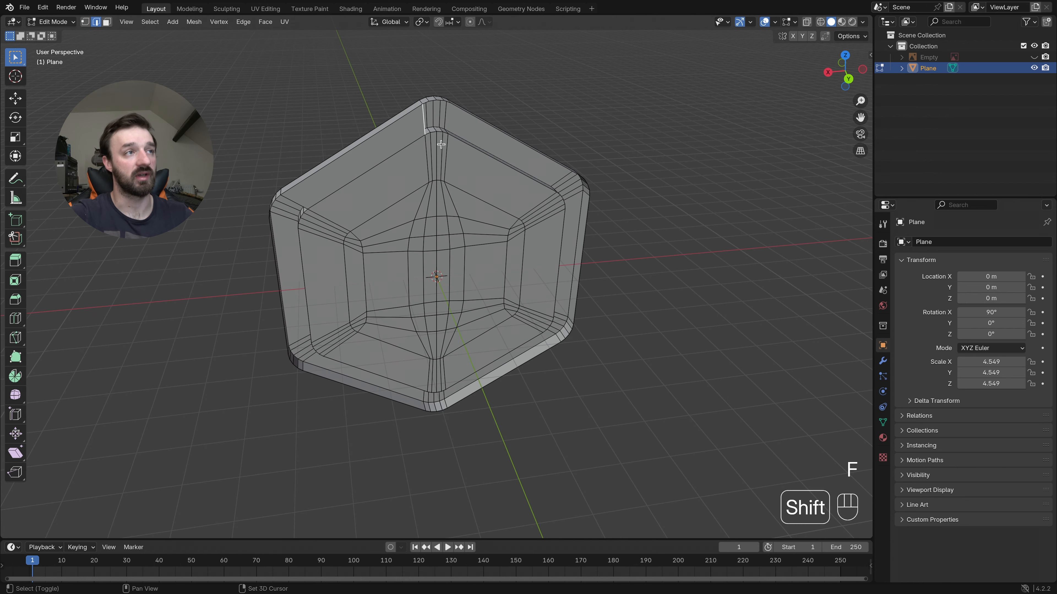
key("shift+r")
key("shift+r")
key("shift+r")
key("shift+r")
key("shift+r")
key("shift+r")
key("shift+r")
key("shift+r")
key("shift+r")
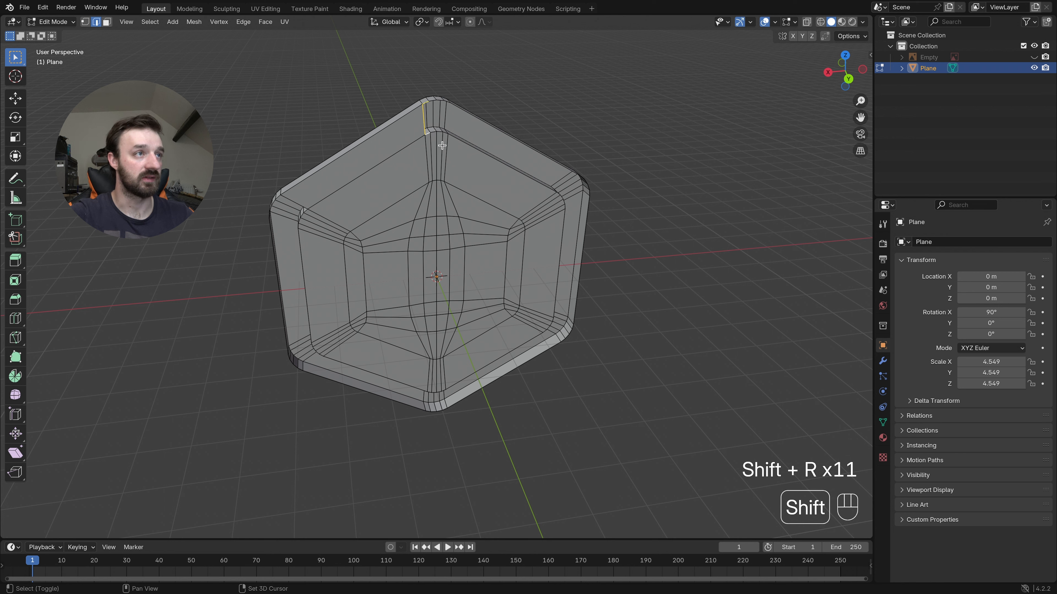
key("f")
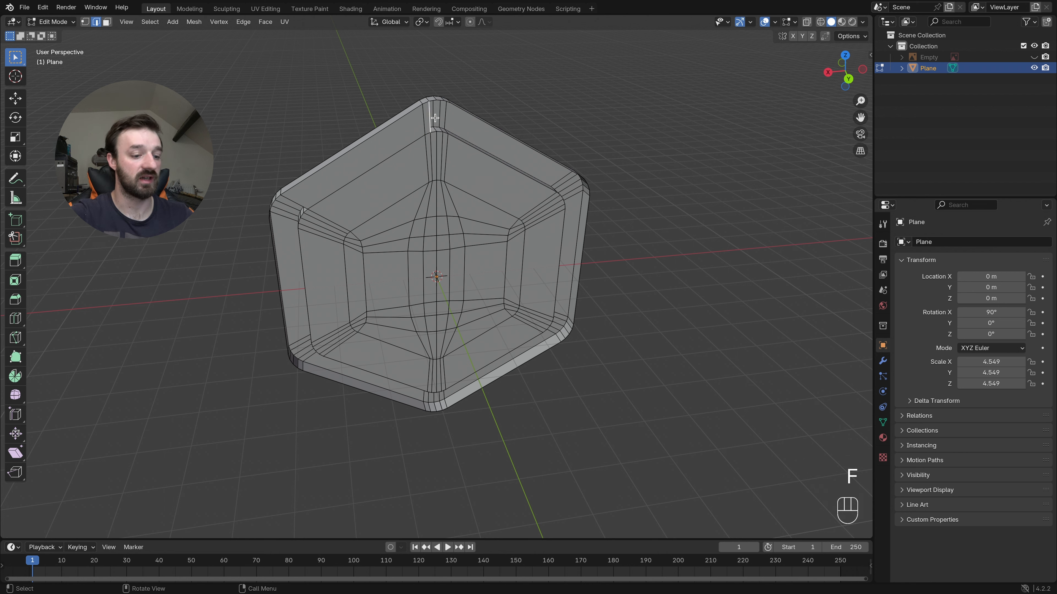
key("shift+r")
key("shift+r")
key("shift+r")
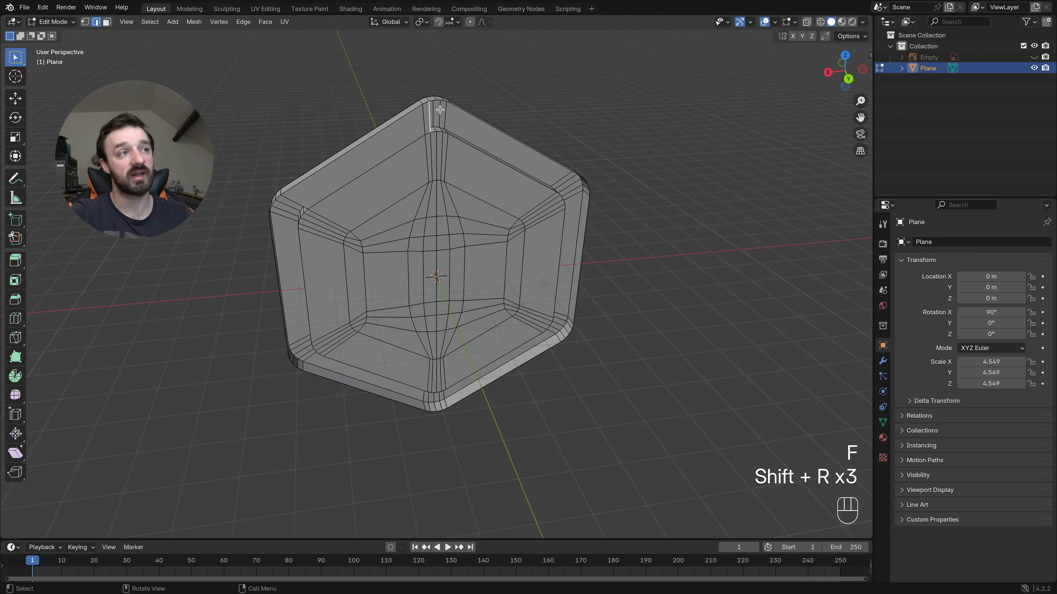
key("shift+r")
key("shift+r")
key("shift+r")
key("shift+r")
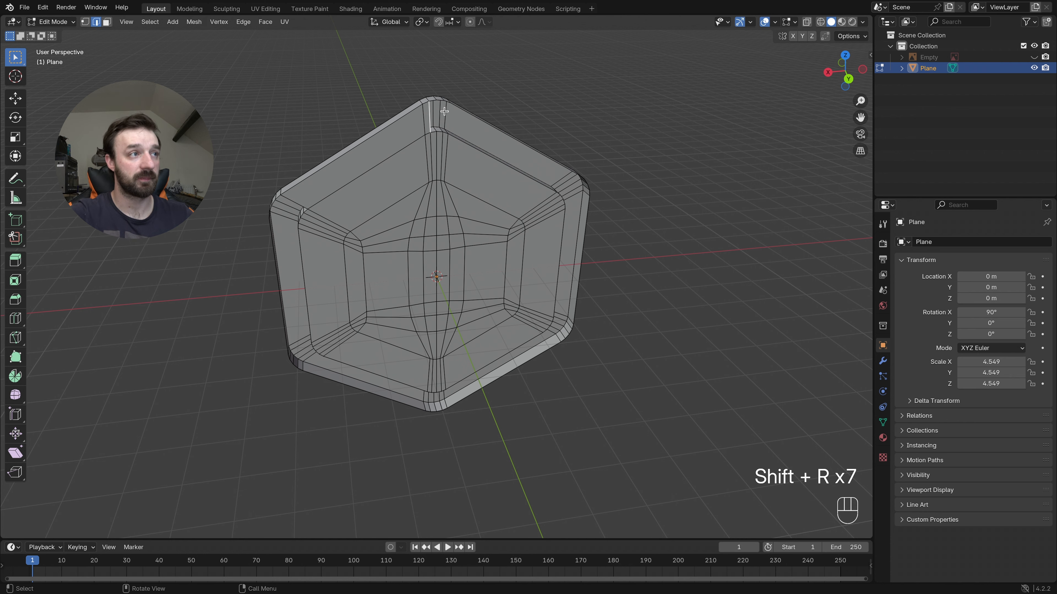
middle_click_drag(443, 111, 444, 111)
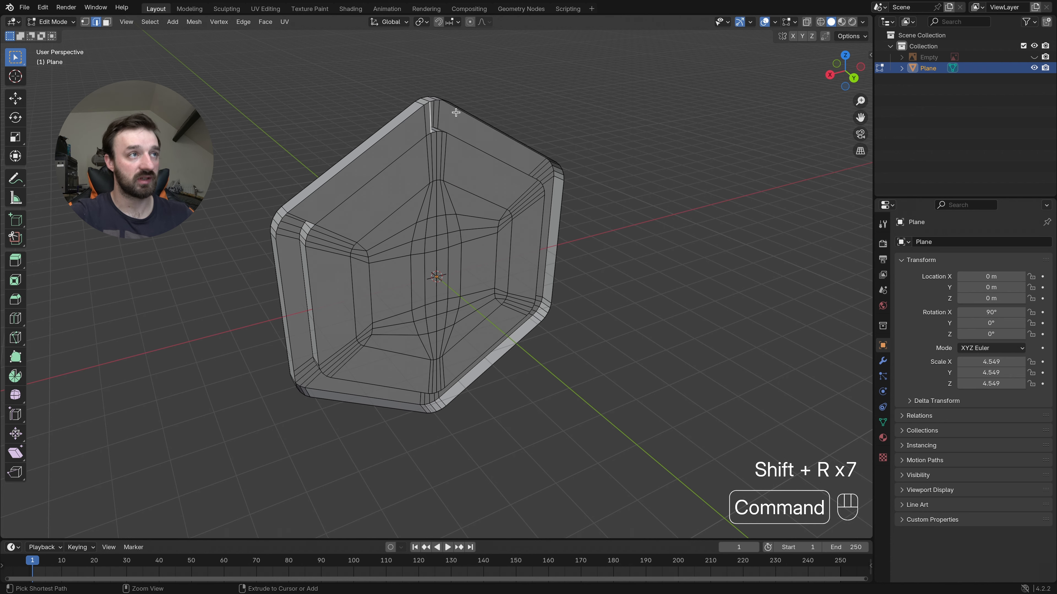
- Undo the face fills on the border's open back, including the first one along the upper side
key("super+z")
key("super+z")
key("super+z")
key("super+z")
key("super+z")
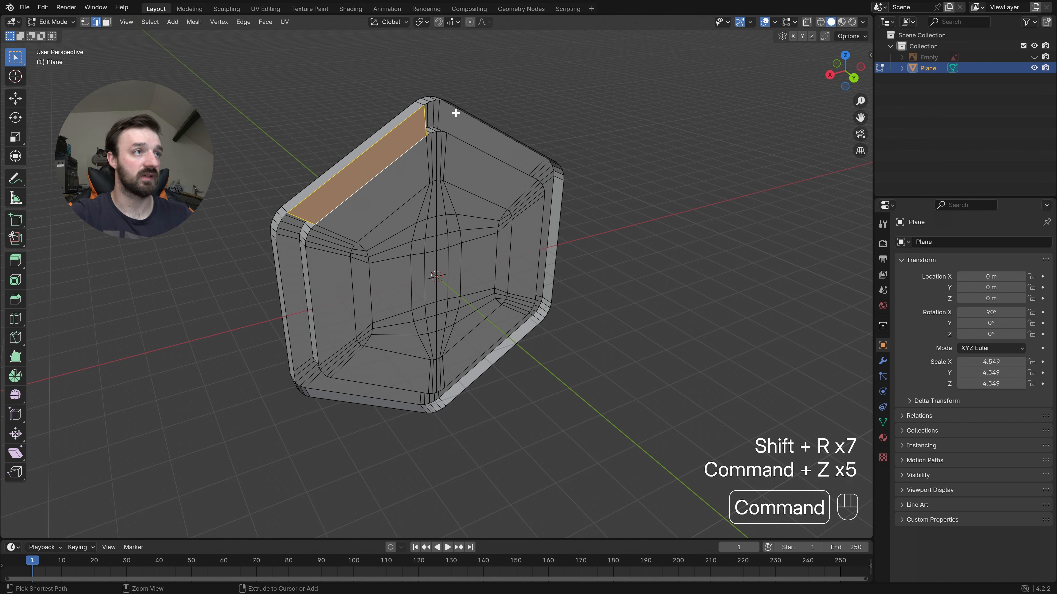
key("super+z")
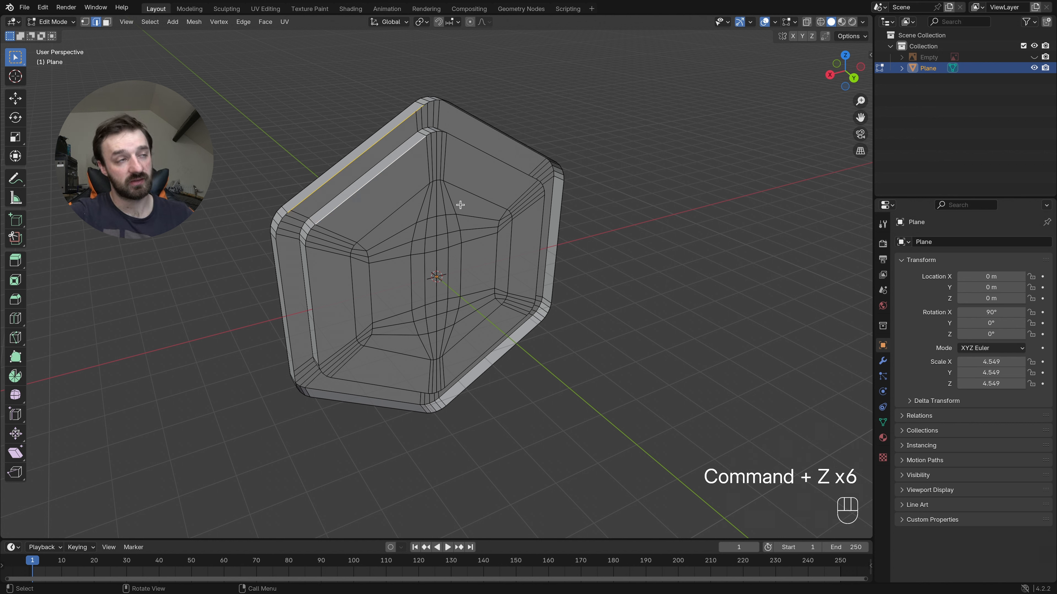
- Select the two central faces in face mode and grow the selection four times to cover the whole inner panel
key("3")
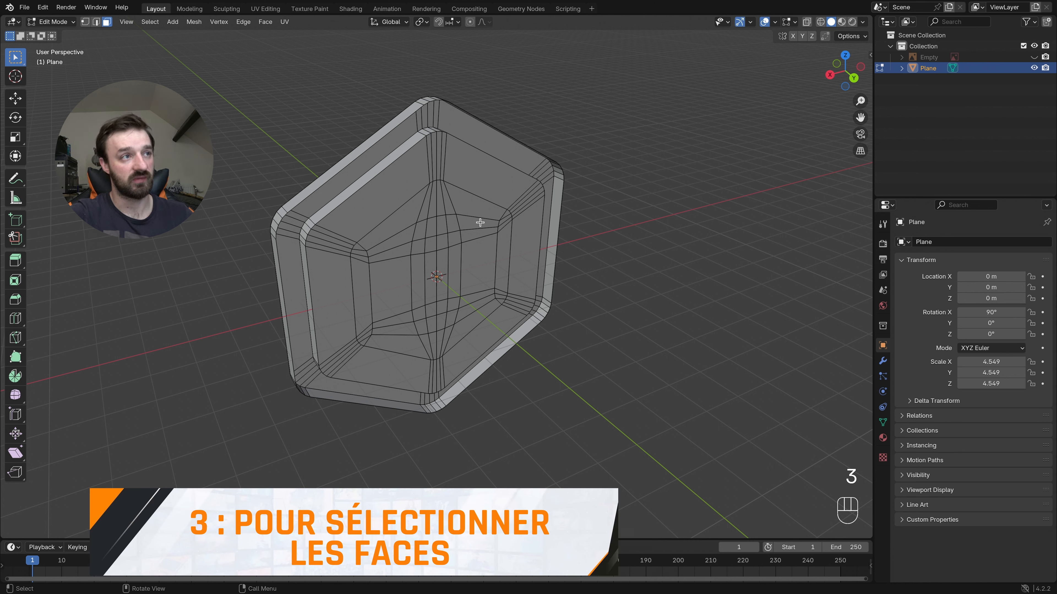
left_click(440, 265)
left_click(435, 263, "shift")
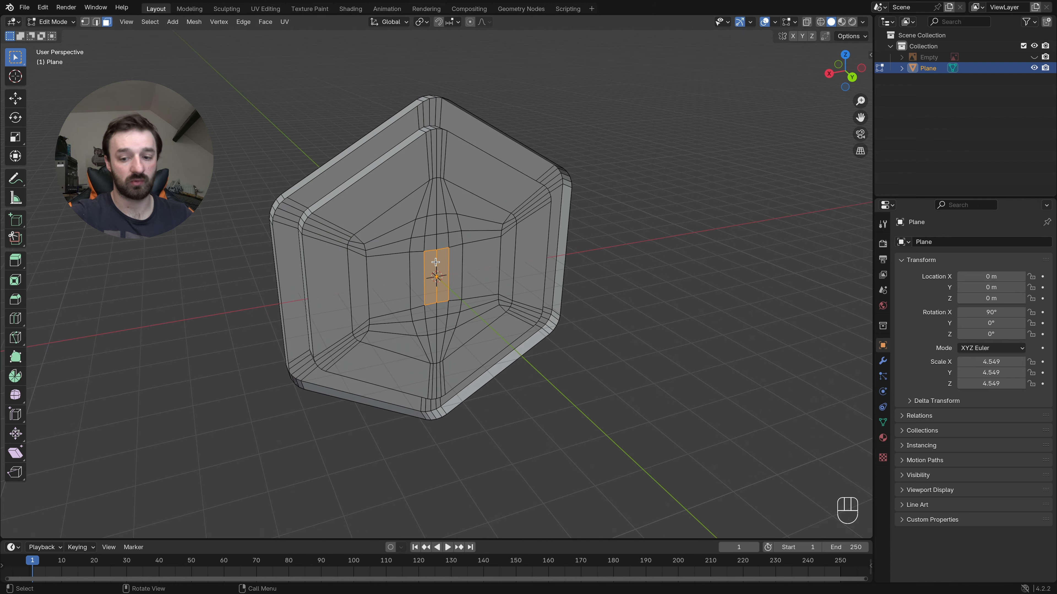
key("super+KP_Add")
key("super+KP_Add")
key("super+KP_Add")
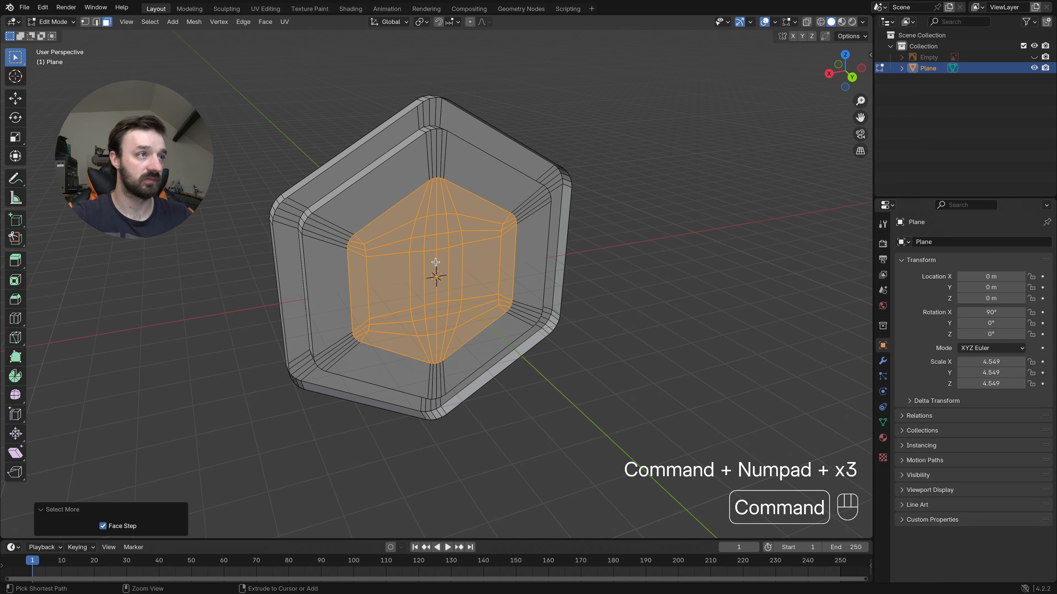
scroll(435, 262, "left", 10)
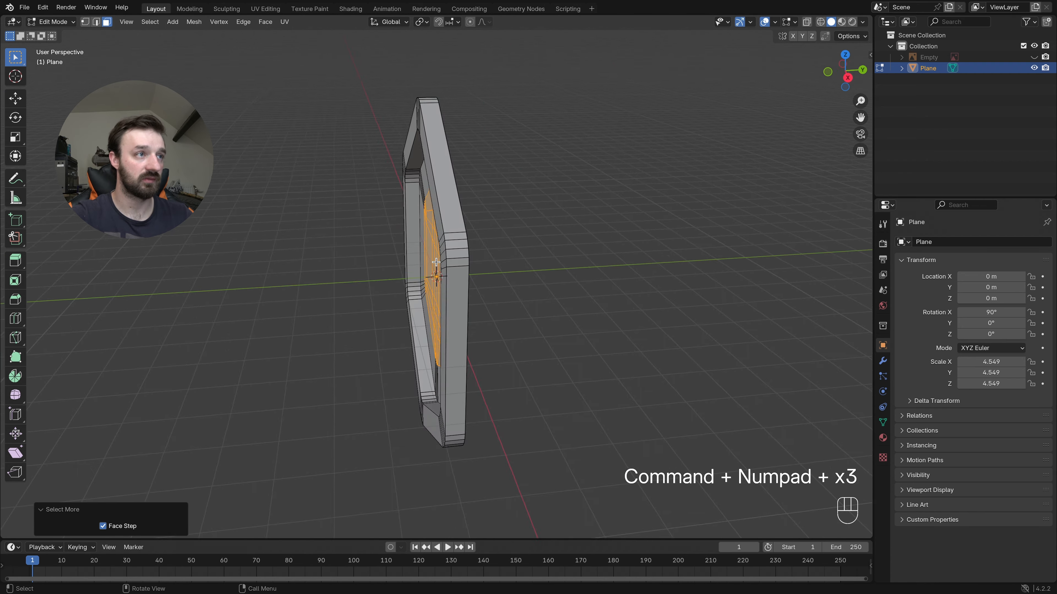
key("super+KP_Add")
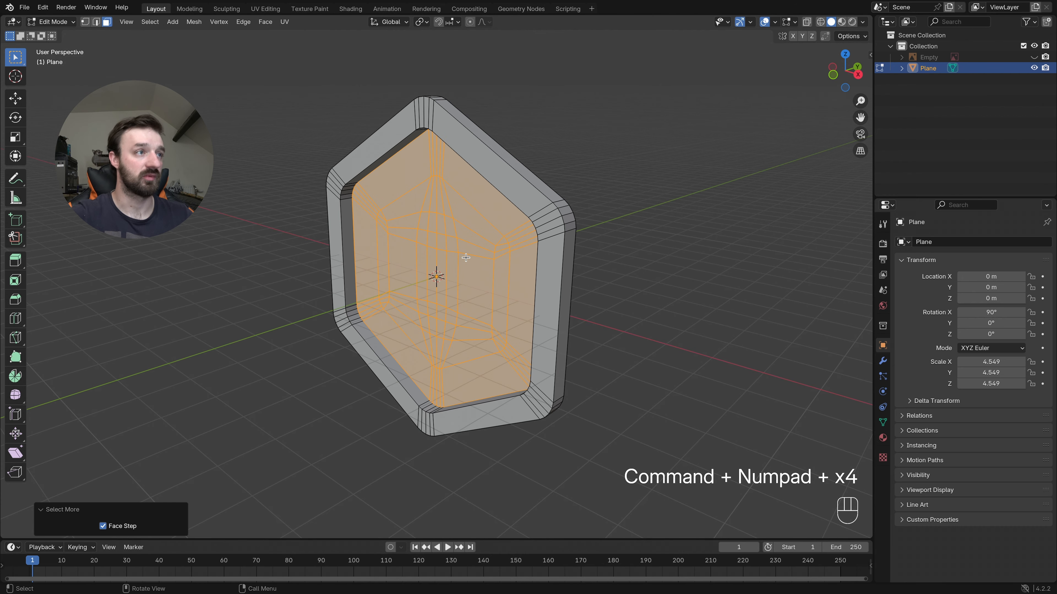
- Move the inner panel about 0.128 m along the negative global Y axis, and check its depth in a wireframe side view
key("g")
key("y")
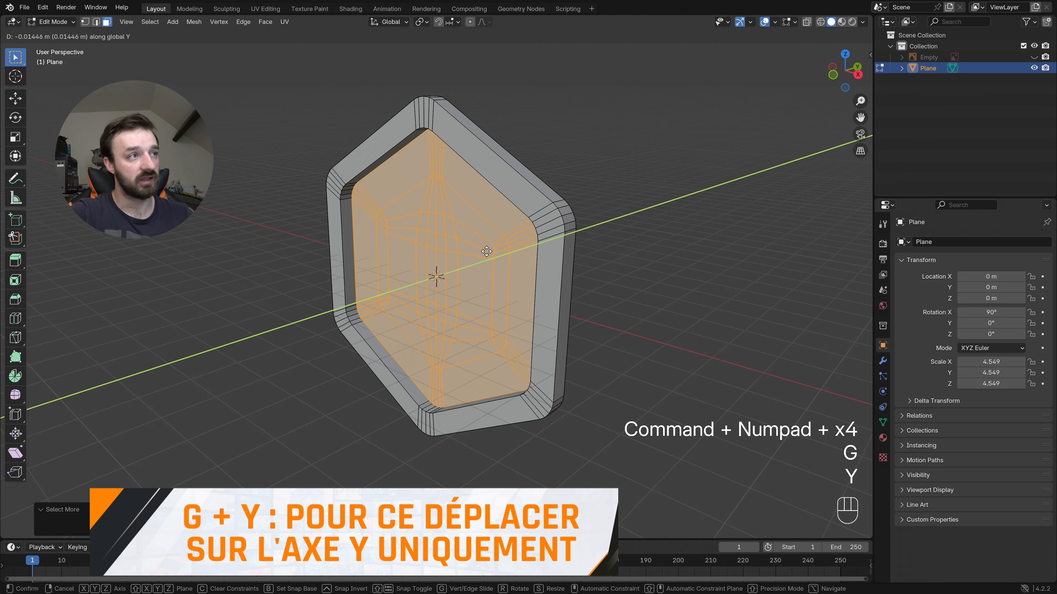
left_click(484, 251)
scroll(485, 252, "left", 10)
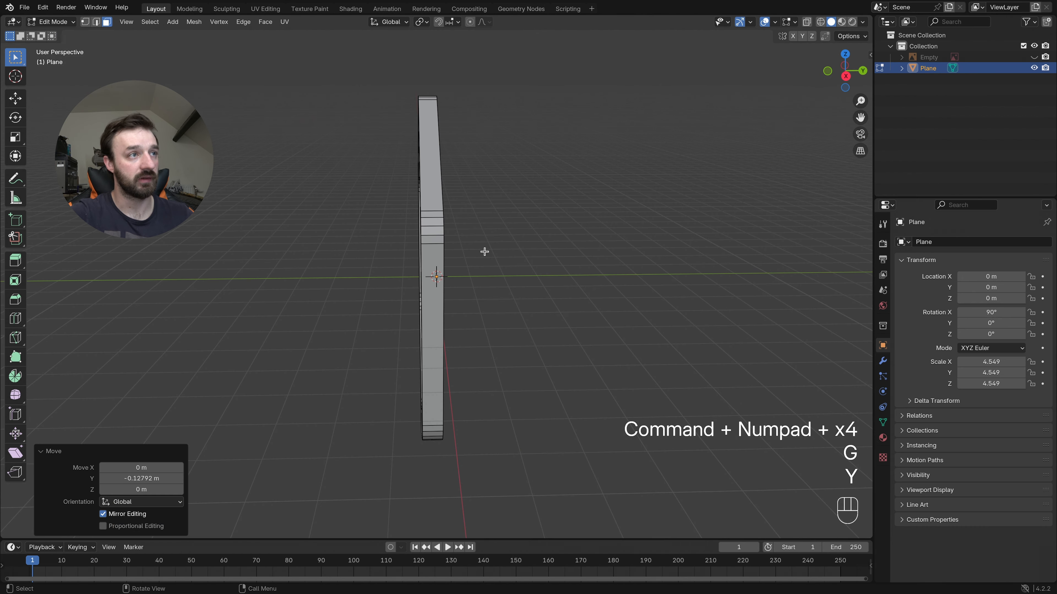
scroll(485, 251, "left", 5)
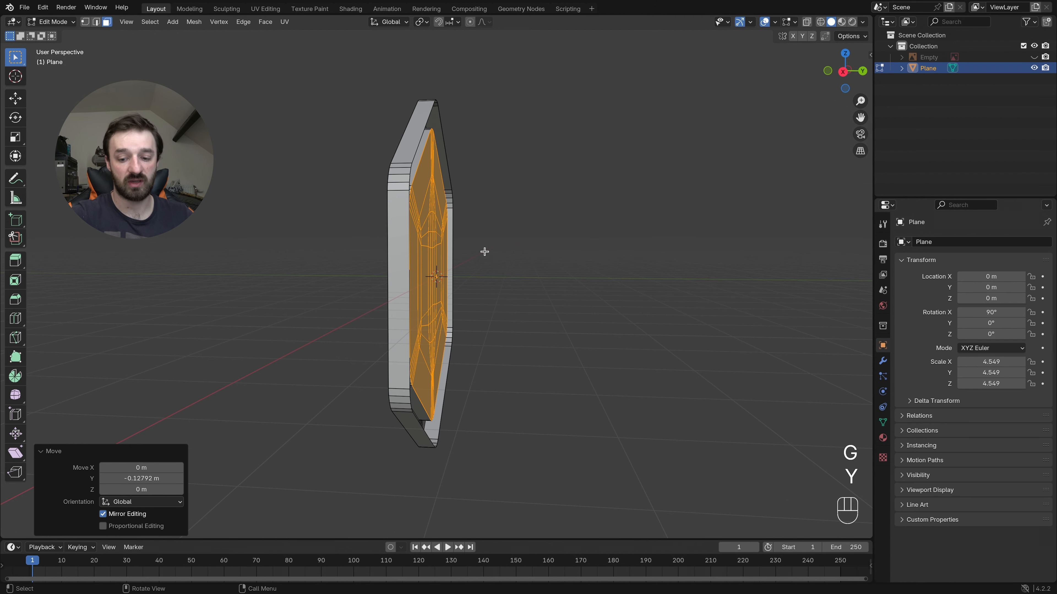
key("KP_3")
key("KP_3")
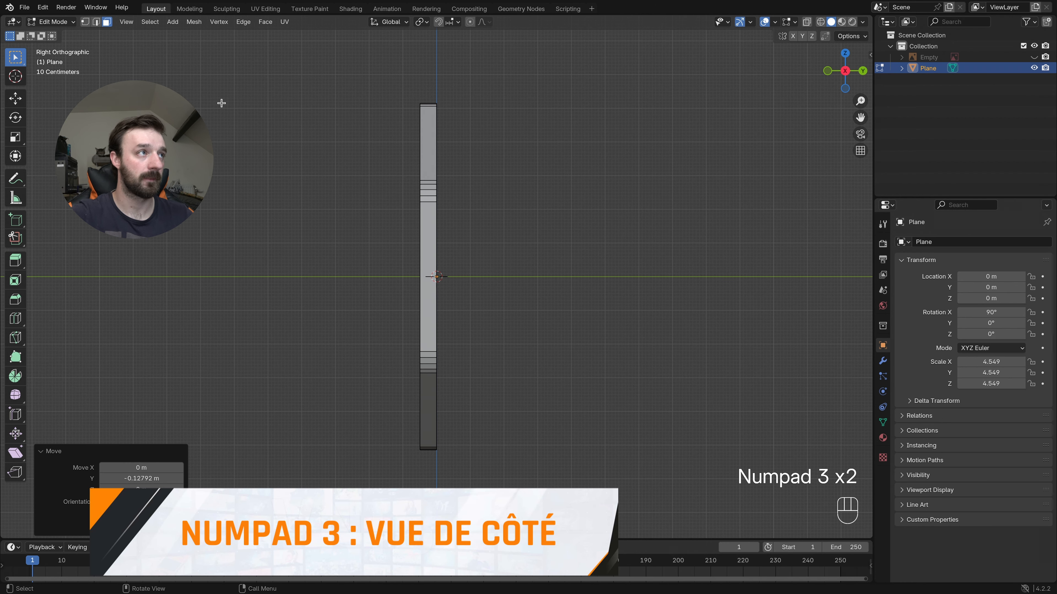
left_click(126, 22)
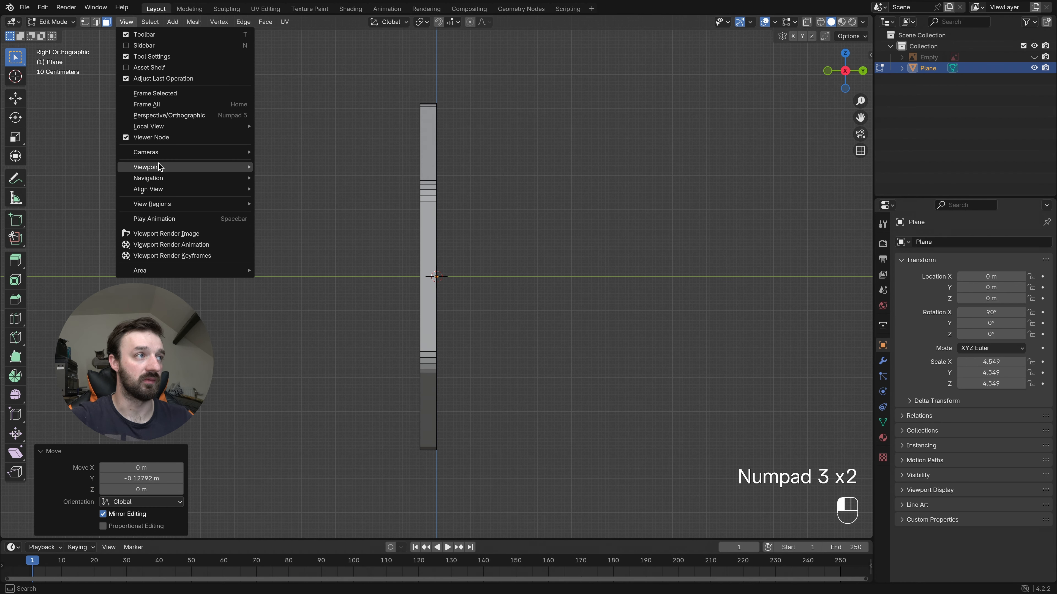
mouse_move(226, 167)
key("z")
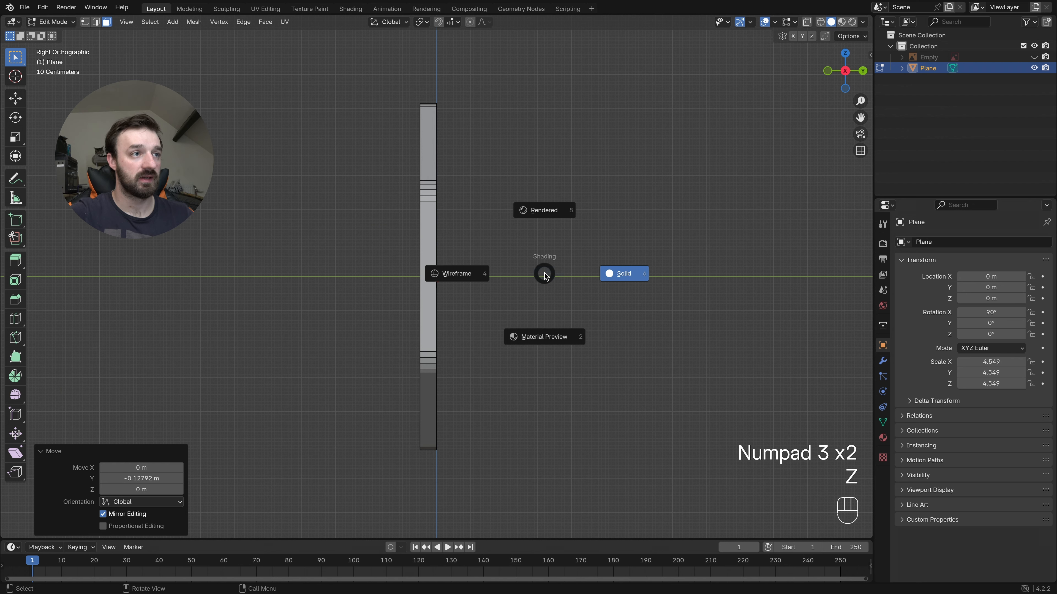
left_click(468, 274)
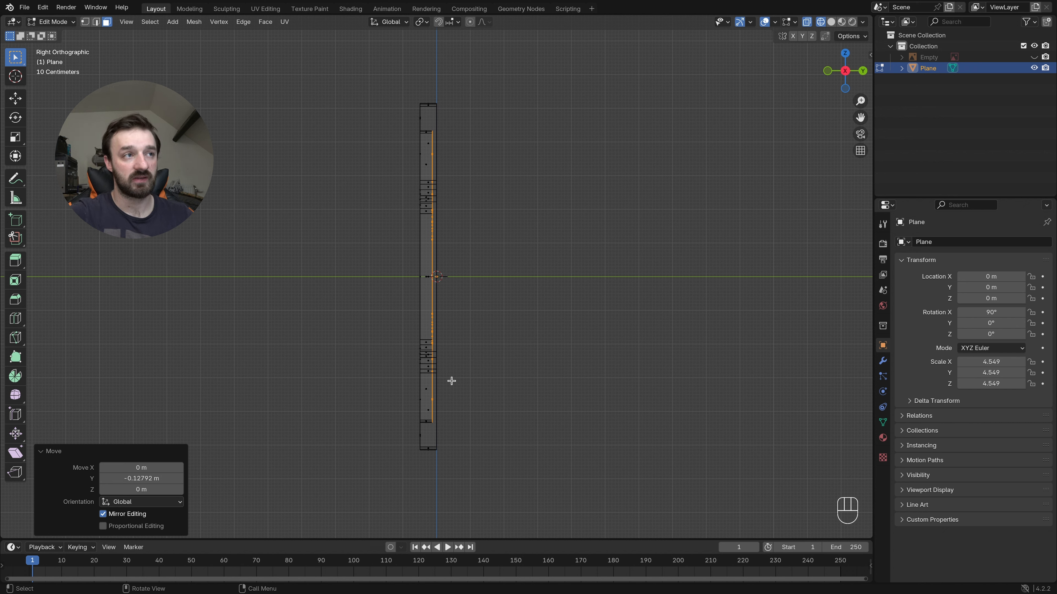
- Add a Mirror modifier to the Plane with only the Z axis enabled, and return to solid shading
left_click(882, 360)
left_click(949, 241)
left_click(948, 243)
type("mirr")
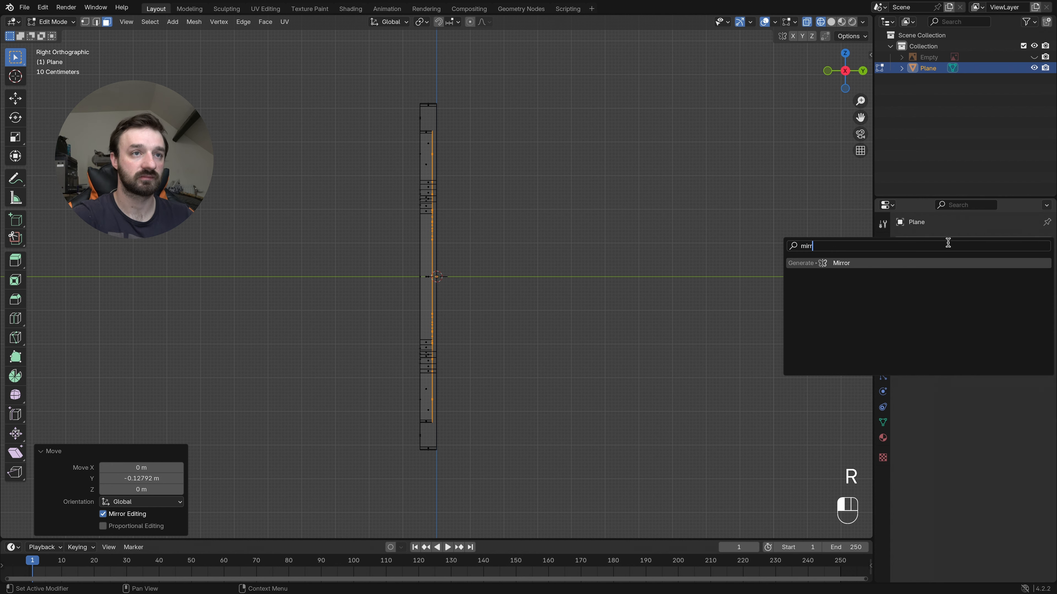
key("Return")
left_click(1022, 277)
left_click(969, 276)
key("z")
left_click(612, 205)
mouse_move(498, 191)
middle_mouse_down()
mouse_move(469, 140)
mouse_move(432, 136)
mouse_move(466, 158)
middle_mouse_up()
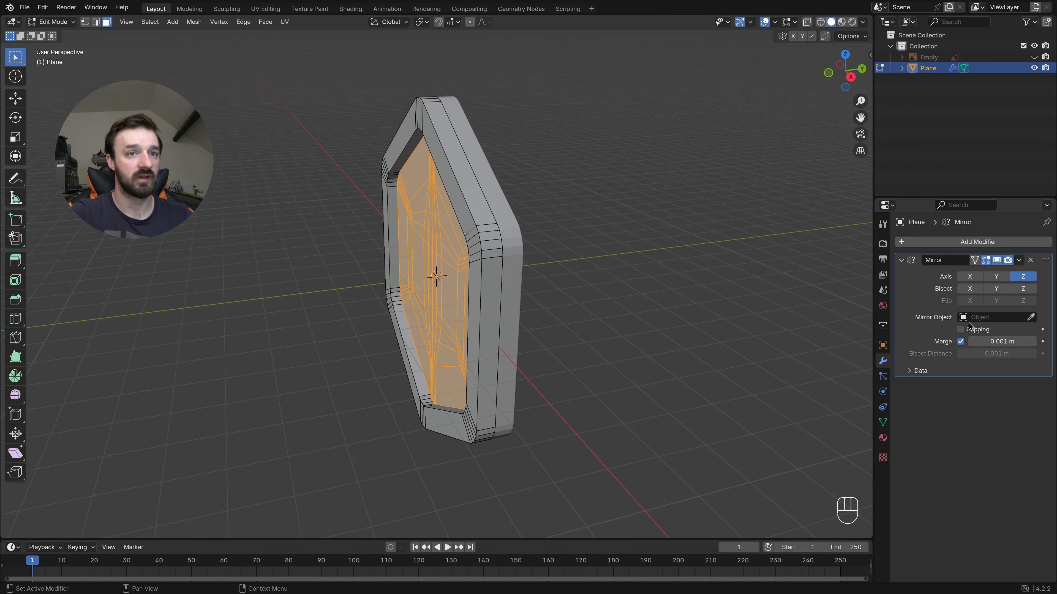
- Enable Clipping on the Mirror modifier, and apply the modifier in Object Mode
left_click(961, 329)
middle_click_drag(535, 217, 535, 217)
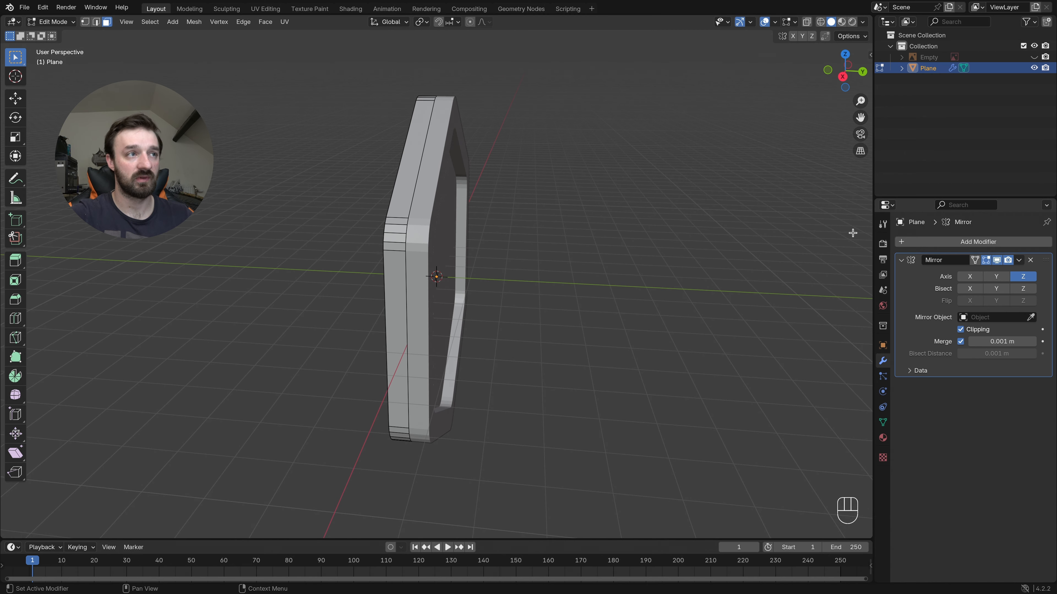
key("Tab")
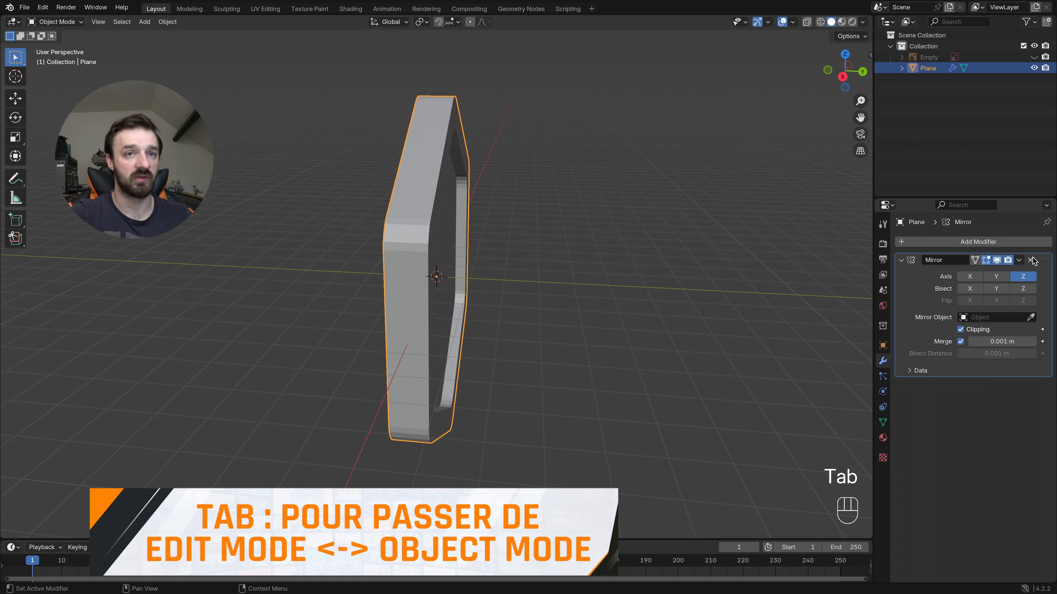
left_click(1019, 260)
left_click(985, 268)
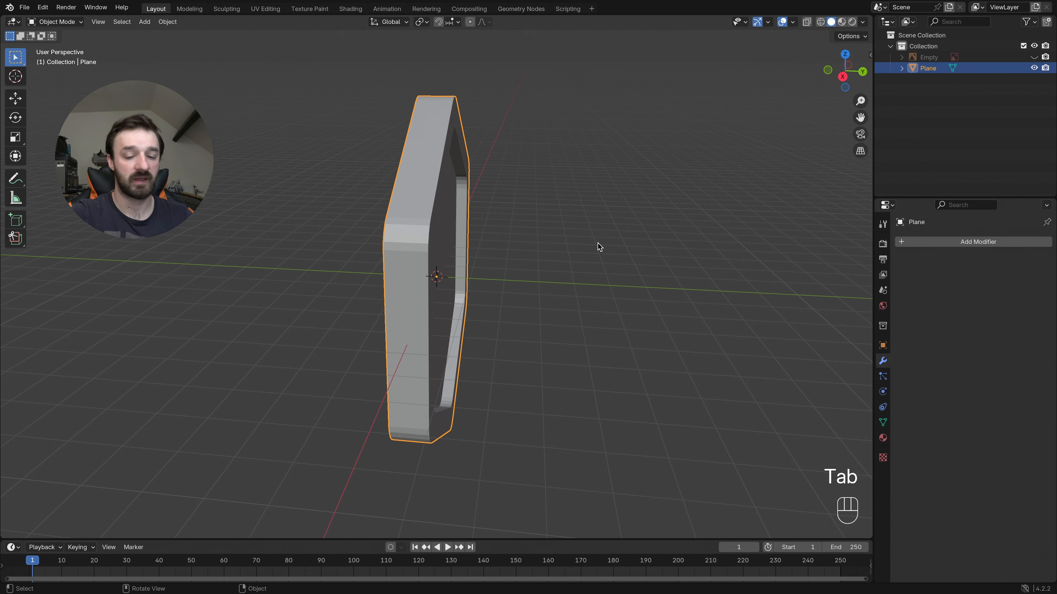
- In Edit Mode, select all vertices from the badge's mid-plane to its back, using vertex mode and a wireframe side view
key("KP_3")
key("KP_3")
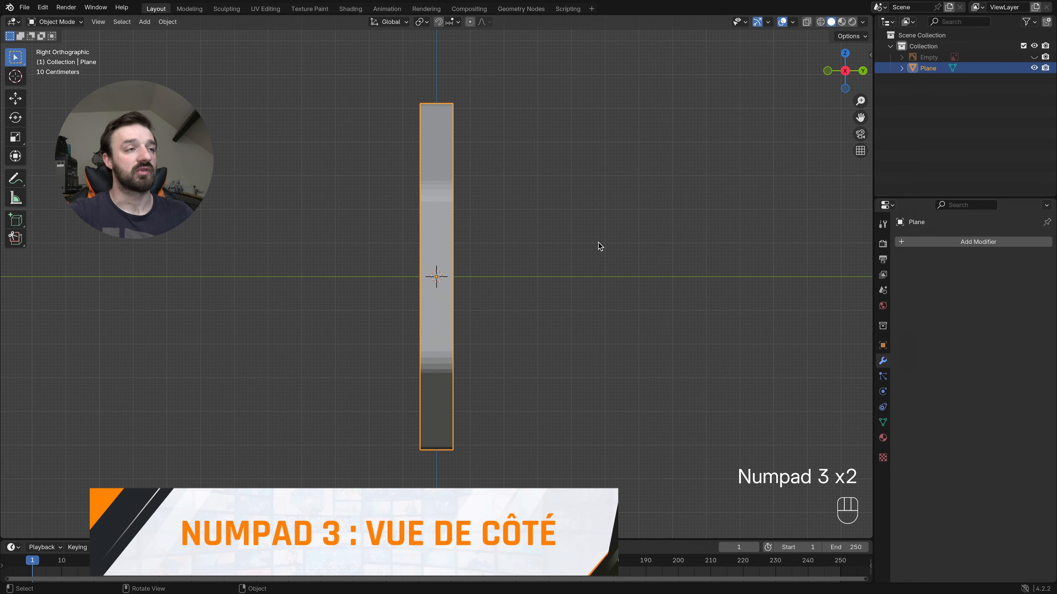
key("z")
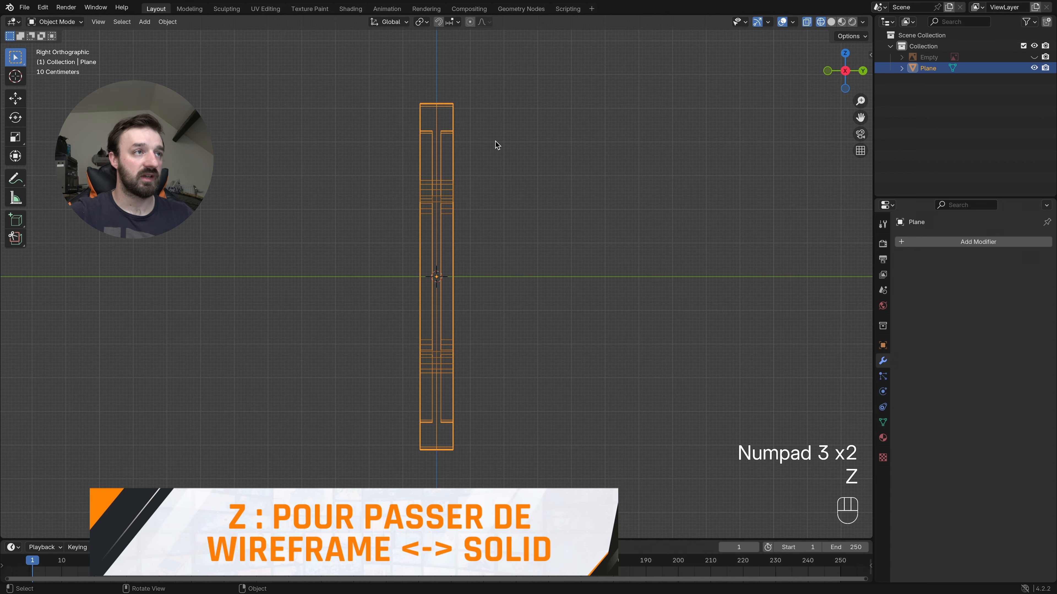
key("Tab")
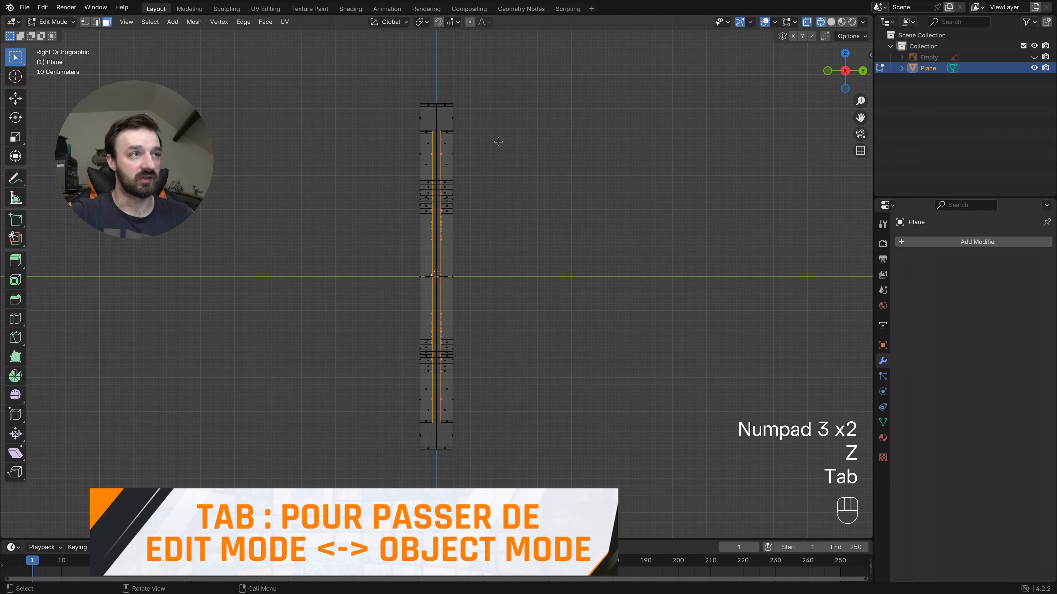
left_click_drag(503, 77, 439, 459)
middle_click_drag(439, 459, 488, 453)
key("1")
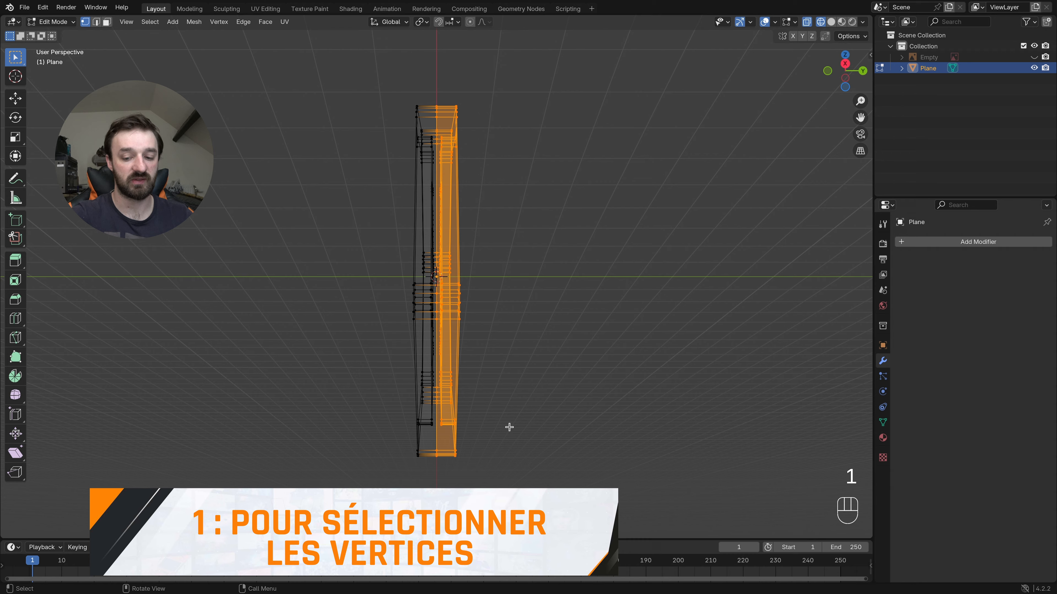
key("KP_3")
left_click_drag(494, 75, 434, 479)
- Flatten the selected back vertices by scaling them to 0 along the Y axis, and return to solid shading
key("s")
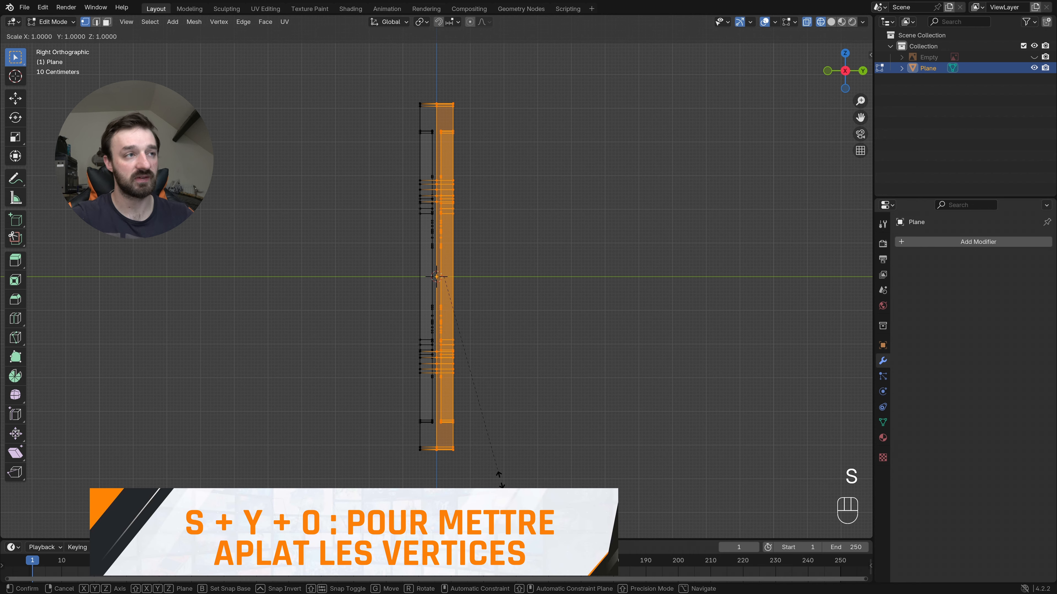
key("y")
key("KP_0")
key("KP_Enter")
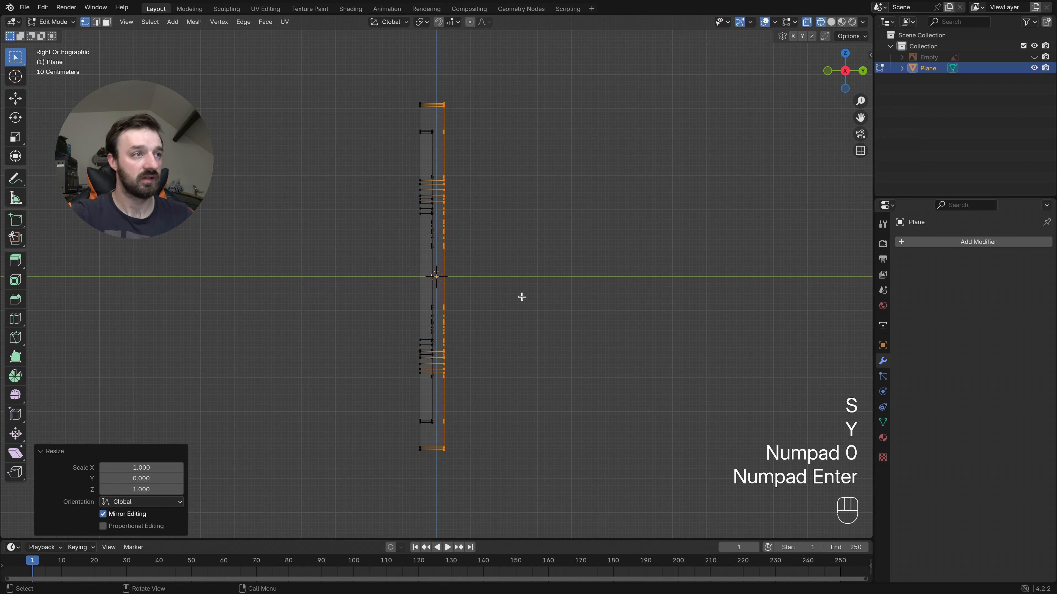
middle_click_drag(521, 297, 521, 297)
key("z")
left_click(589, 300)
middle_click_drag(589, 301, 588, 301)
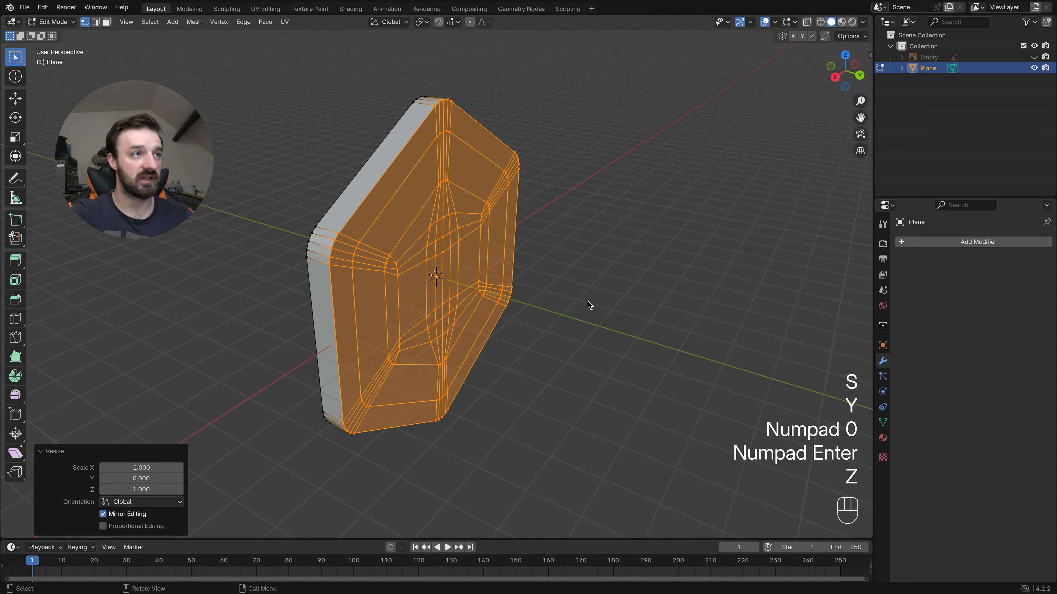
- Merge the flattened back vertices by distance, with a merge distance of 0.0001 m
key("Tab")
middle_click_drag(450, 220, 453, 219)
key("Tab")
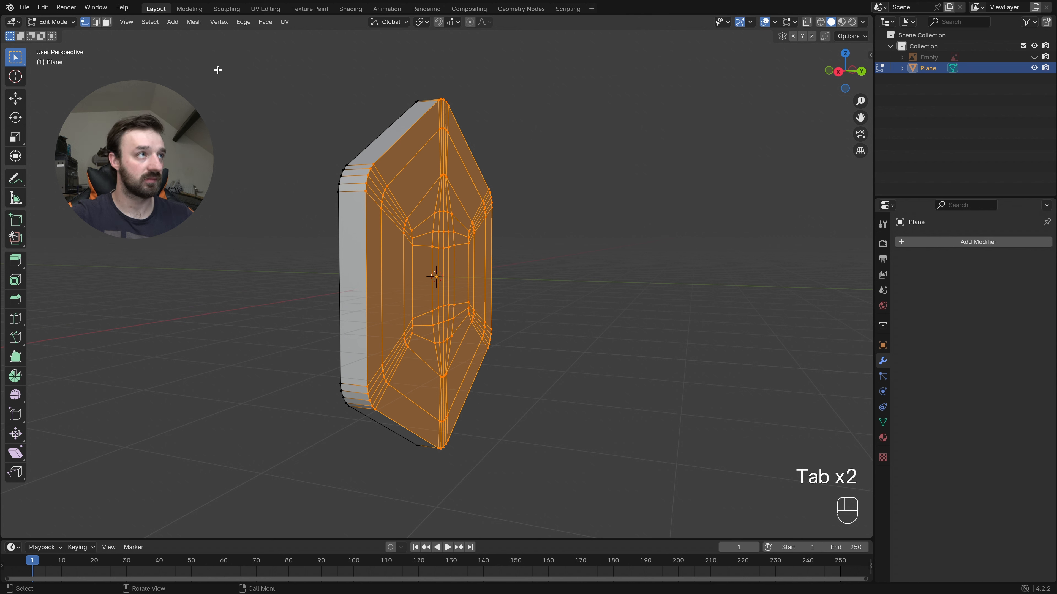
left_click(195, 23)
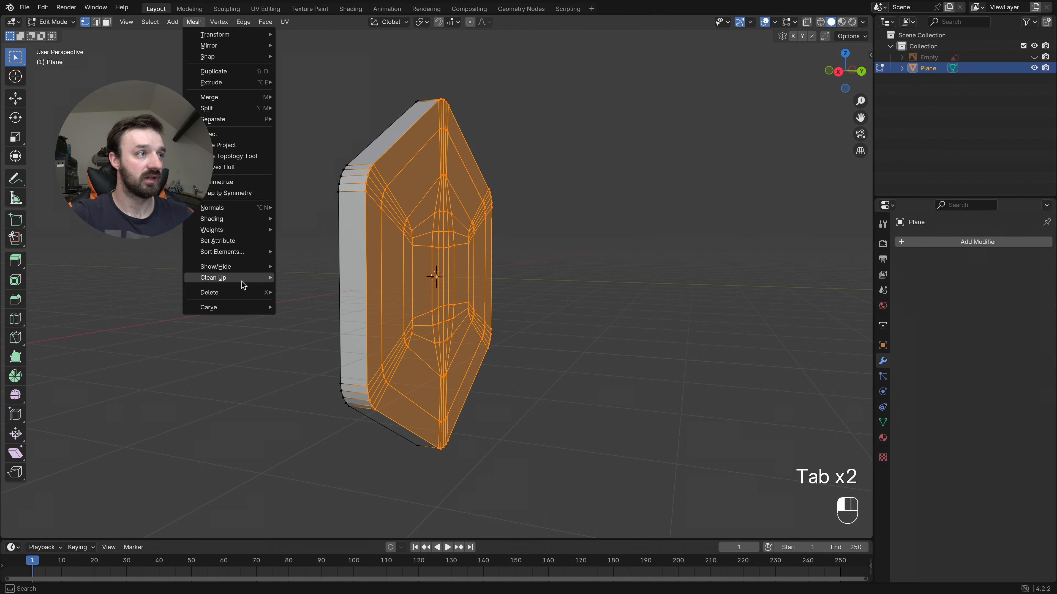
mouse_move(243, 284)
left_click(337, 360)
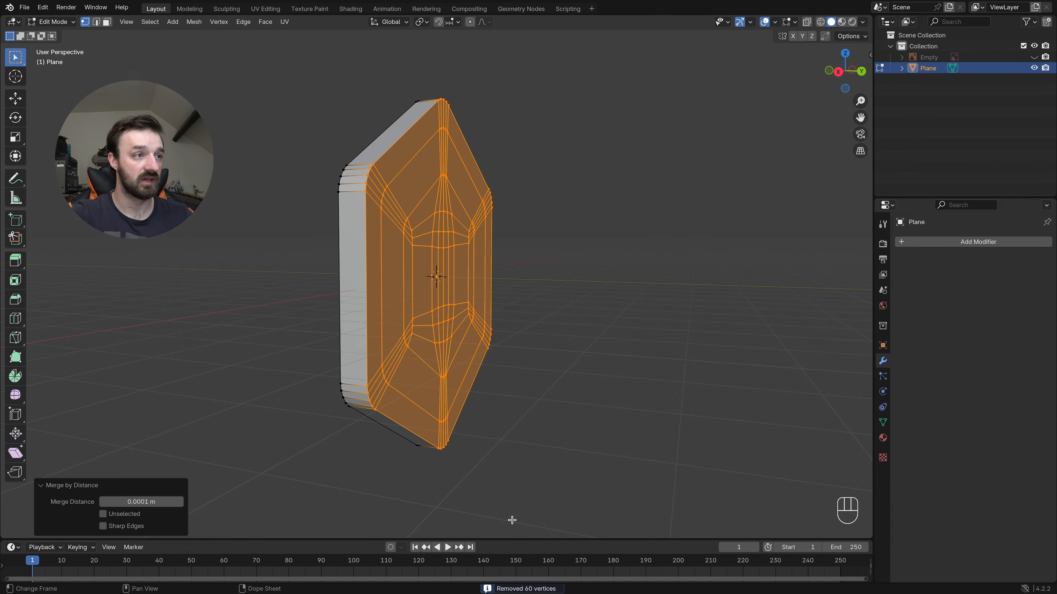
- In a wireframe side view, move the badge's back vertices about -0.21 m along global Y, and return to solid shading and Object Mode
middle_click_drag(422, 298, 435, 296)
middle_click_drag(432, 231, 427, 231)
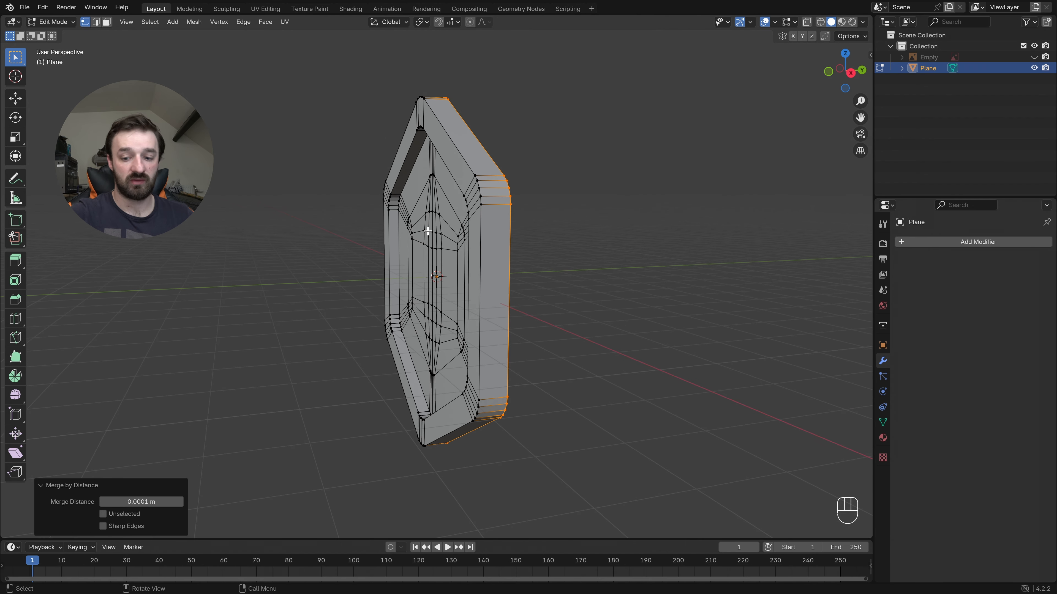
key("KP_3")
key("KP_3")
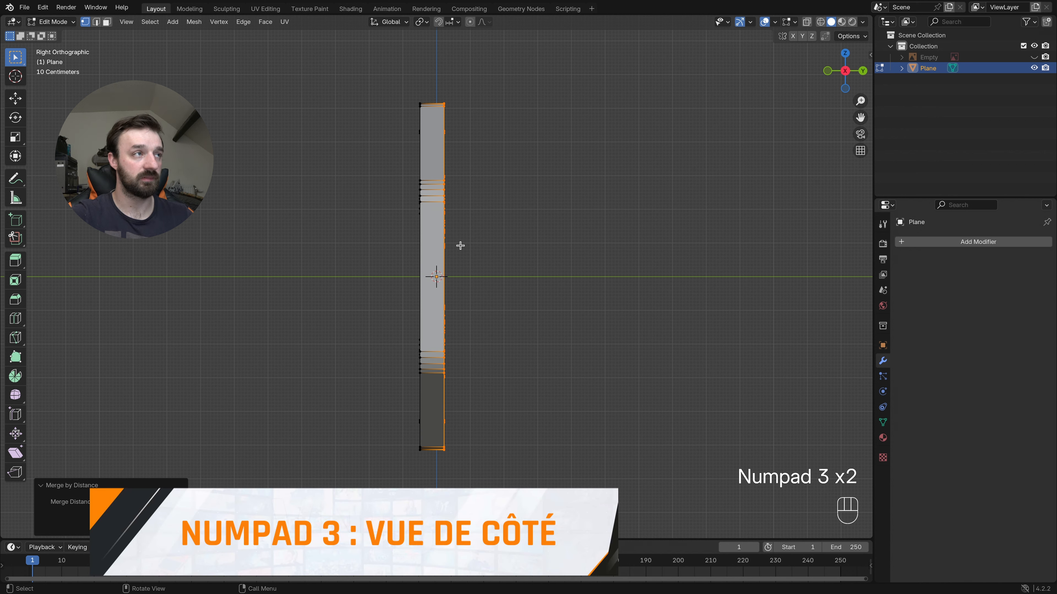
key("z")
left_click(438, 245)
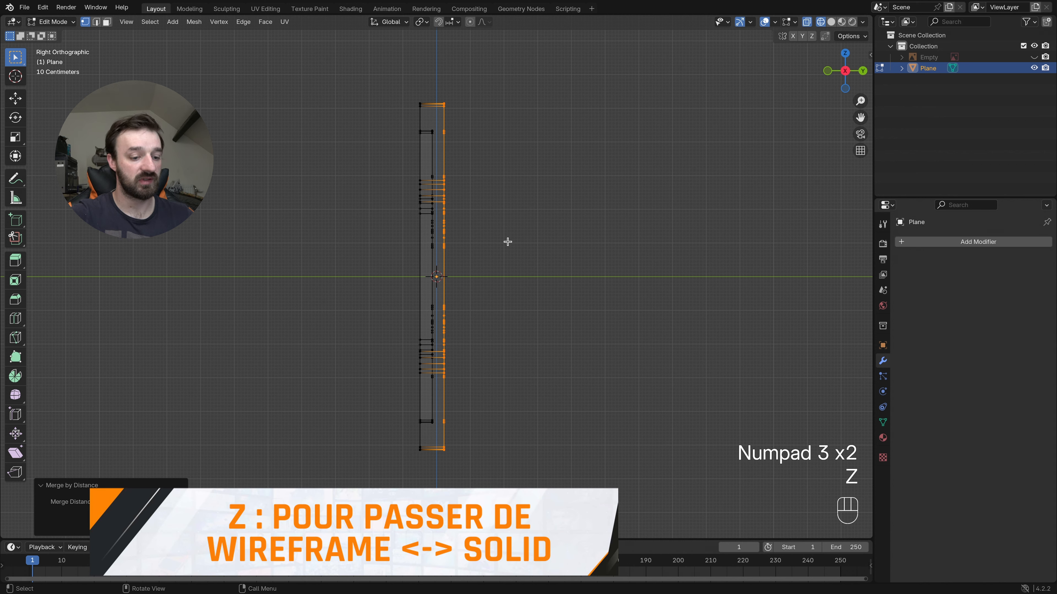
key("g")
key("y")
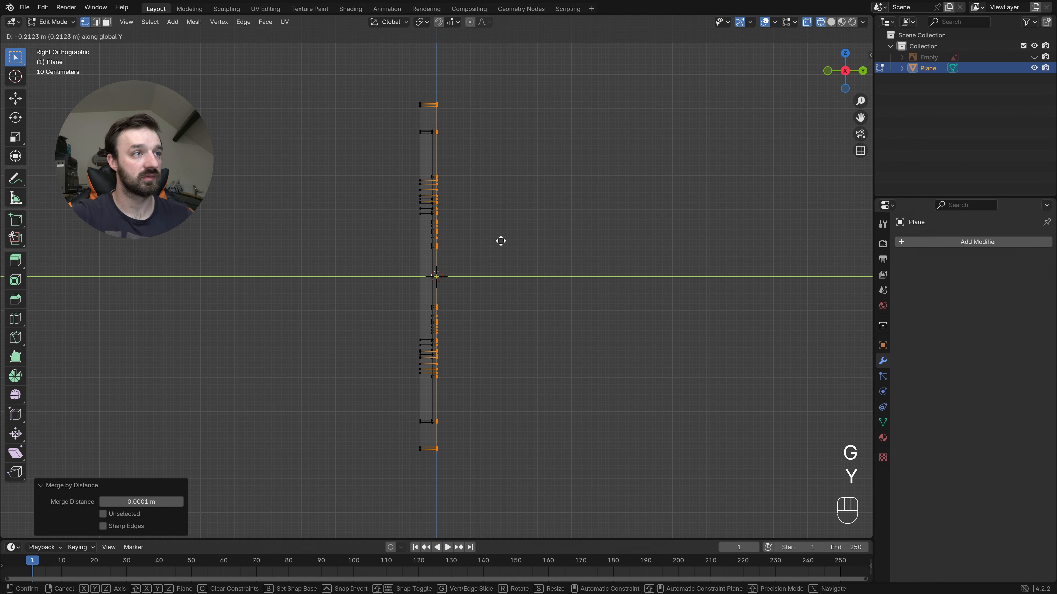
left_click(501, 241)
key("z")
left_click(581, 319)
middle_click_drag(580, 320, 580, 319)
key("Tab")
middle_click_drag(491, 288, 490, 285)
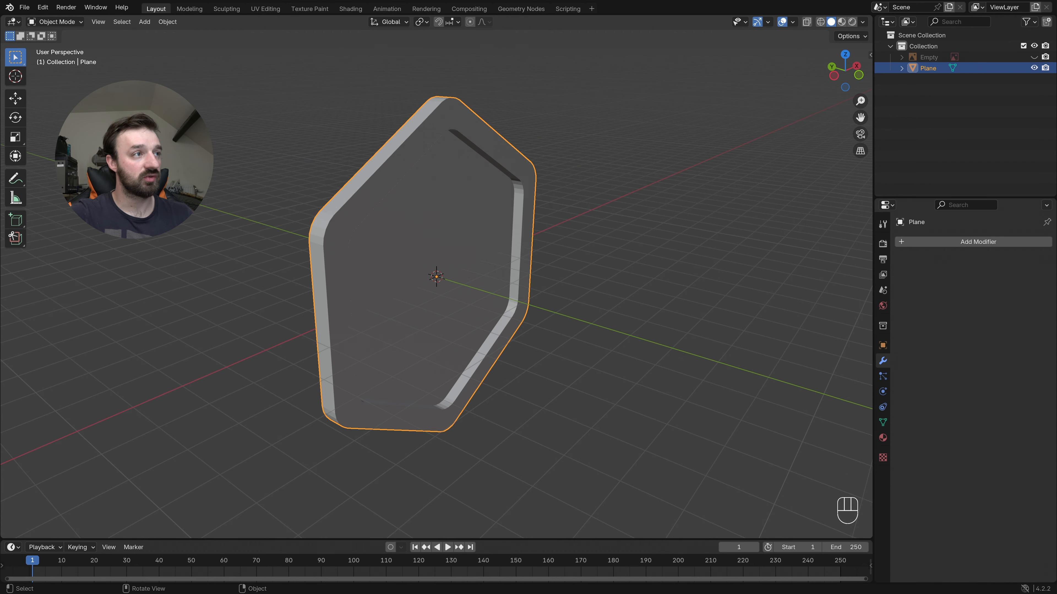
- In Edit Mode, add one centred loop cut each around the badge's outer side, raised front border and inner border wall
key("Tab")
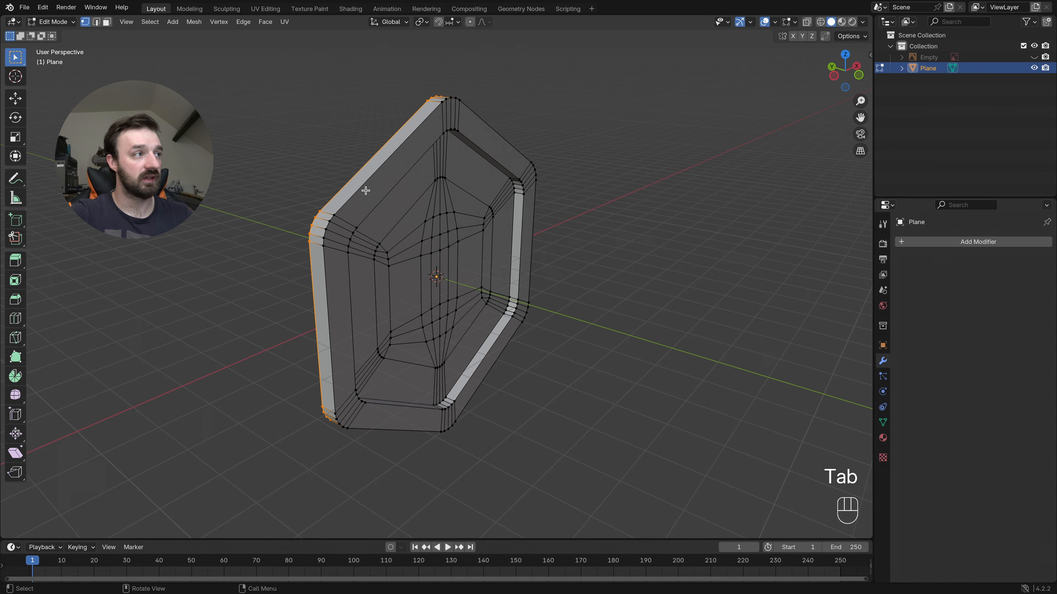
left_click(11, 322)
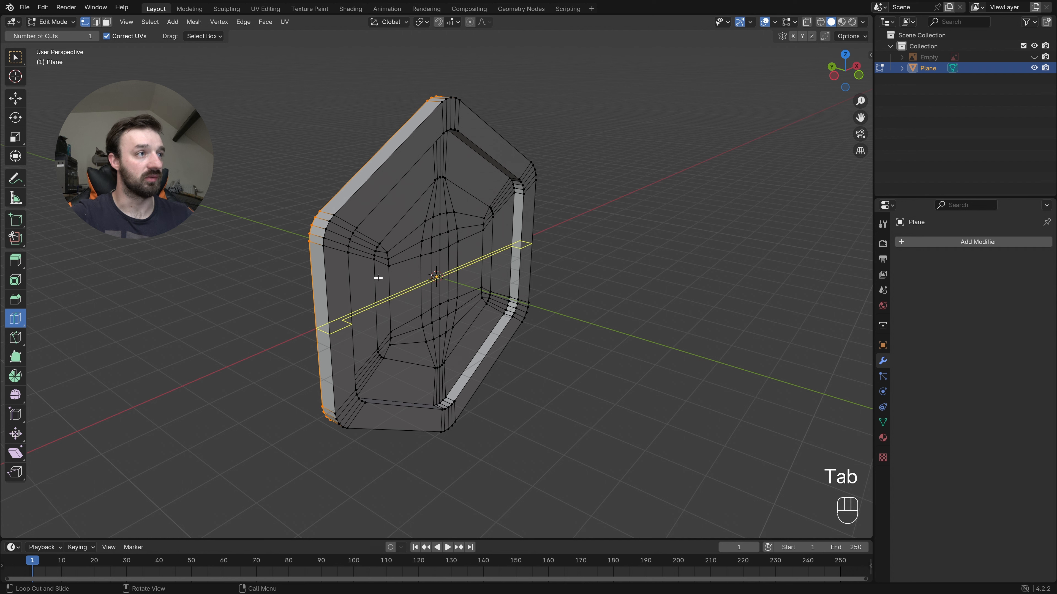
left_click(326, 214)
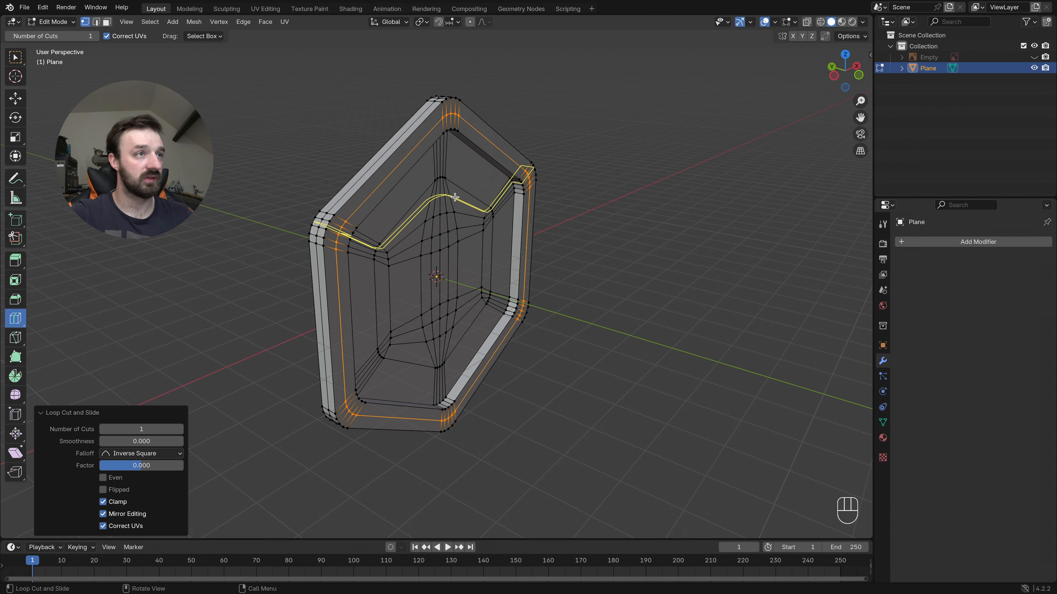
middle_click_drag(454, 197, 465, 183)
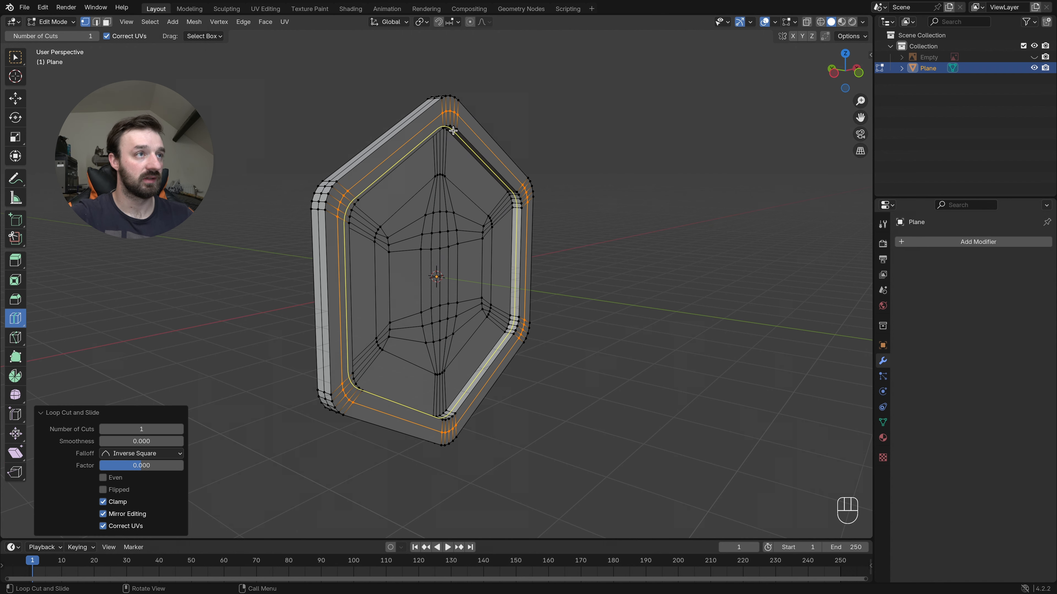
left_click(451, 130)
mouse_move(548, 208)
middle_mouse_down()
mouse_move(568, 208)
mouse_move(529, 208)
middle_mouse_up()
left_click(15, 57)
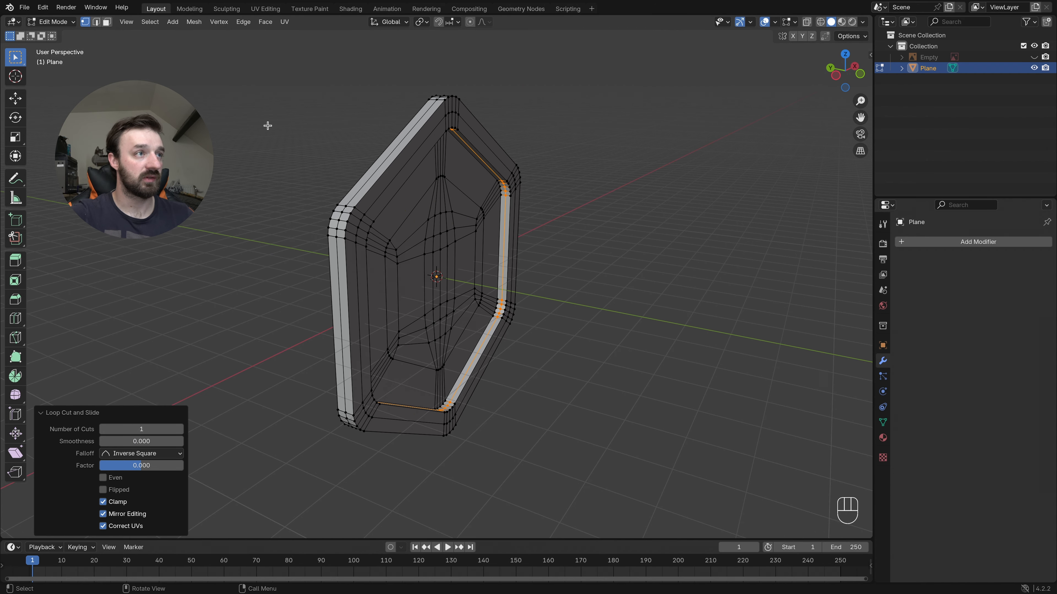
- Select the three new edge loops on the outer side, front border and inner wall together, and switch to edge selection mode
key("shift")
key("alt")
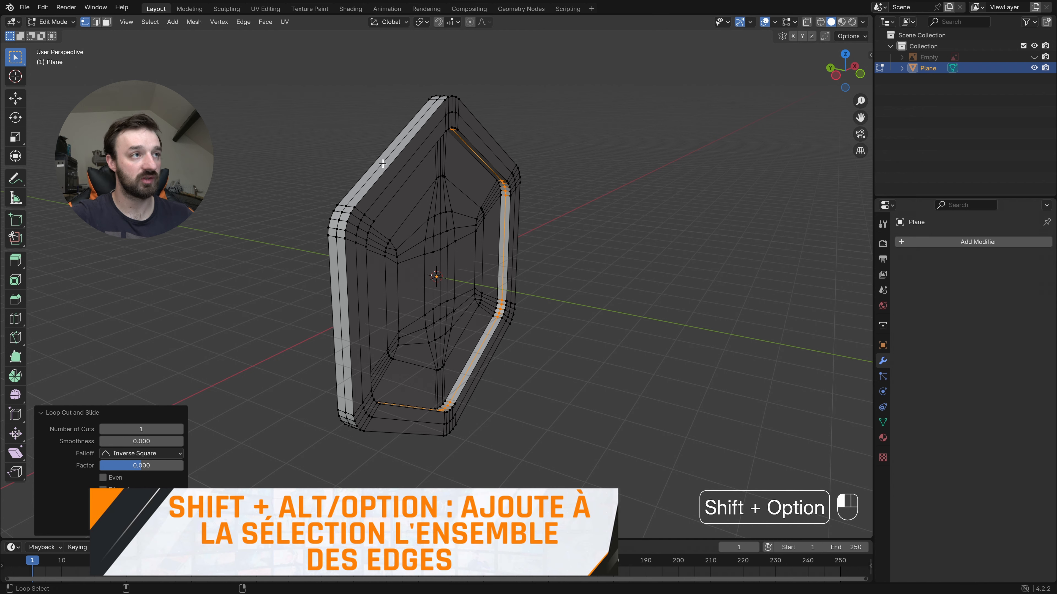
left_click(382, 164, "alt+shift")
scroll(397, 161, "right", 3)
left_click(388, 157, "alt+shift")
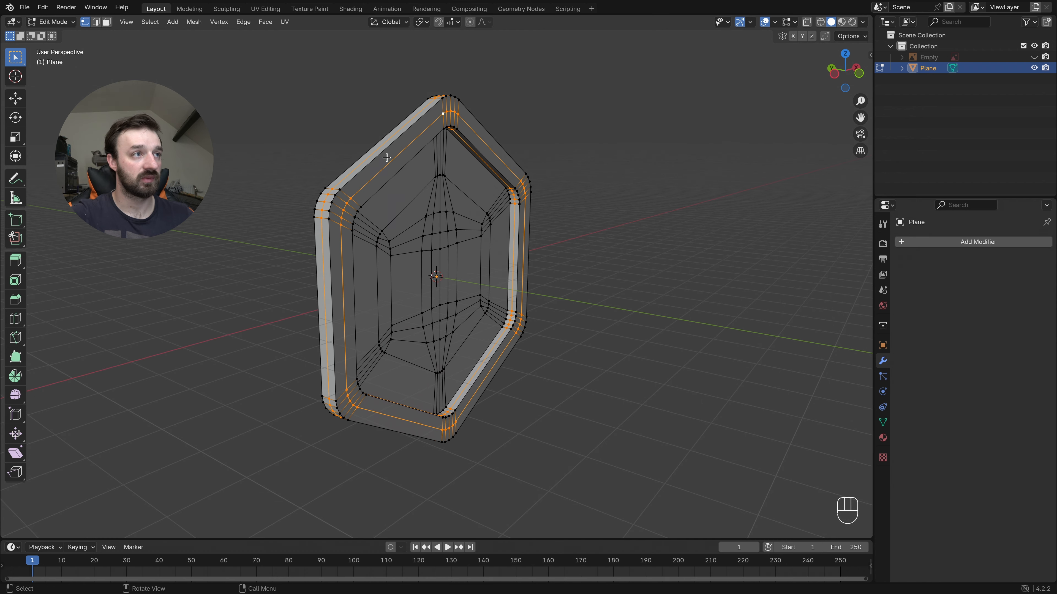
scroll(386, 157, "right", 8)
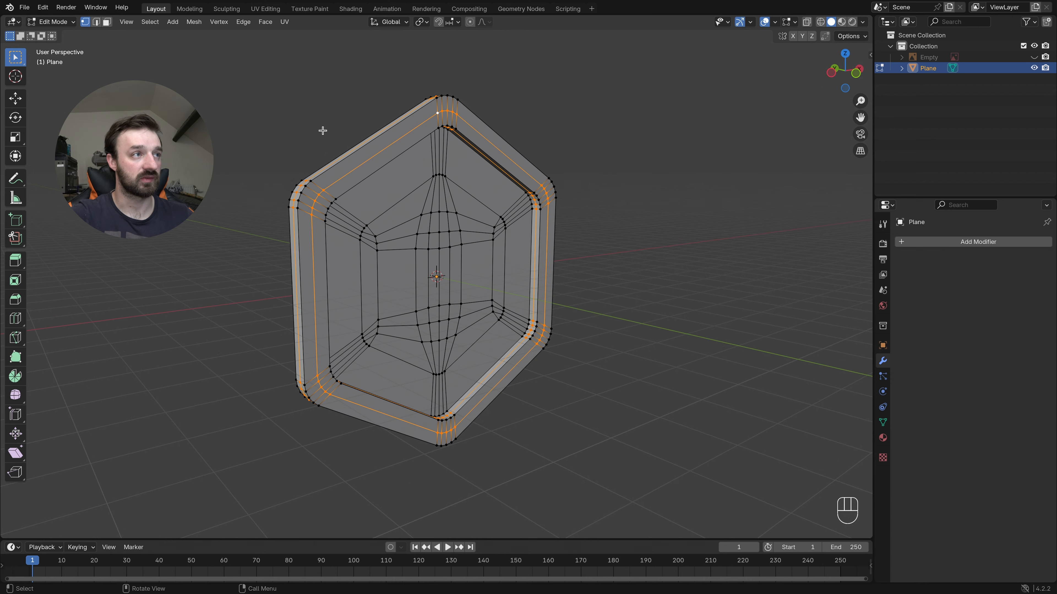
key("2")
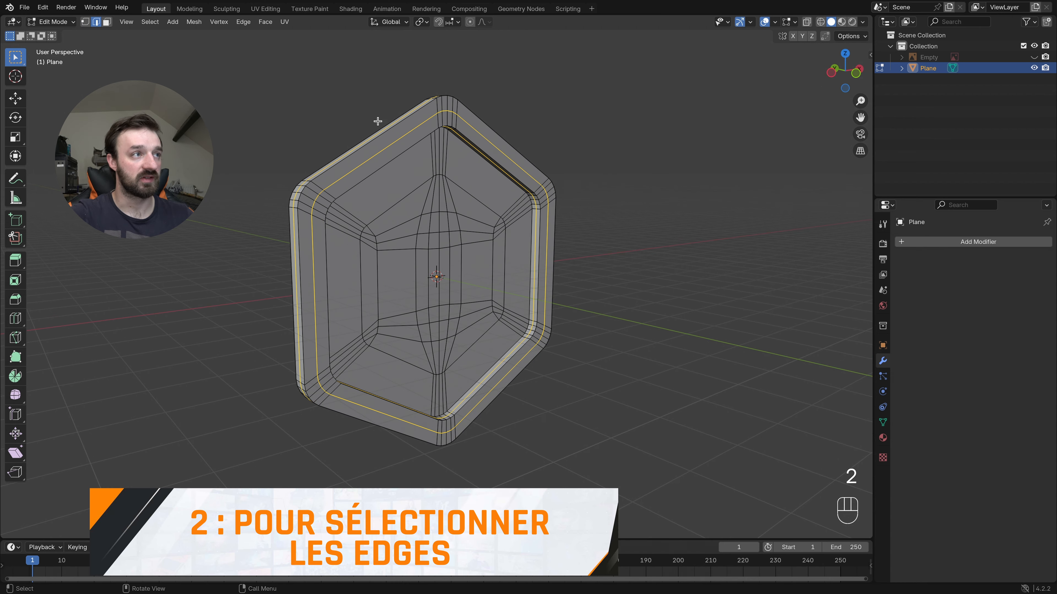
scroll(480, 157, "left", 10)
scroll(480, 156, "right", 3)
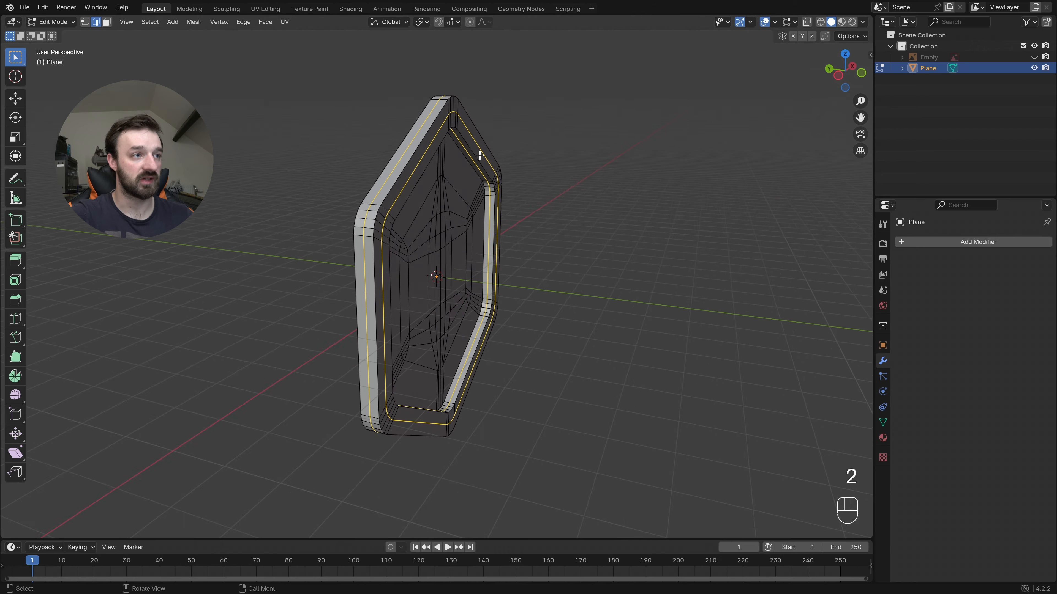
- Try to bevel the three selected edge loops with 1 segment and a width of about 0.0633 m
key("super+b")
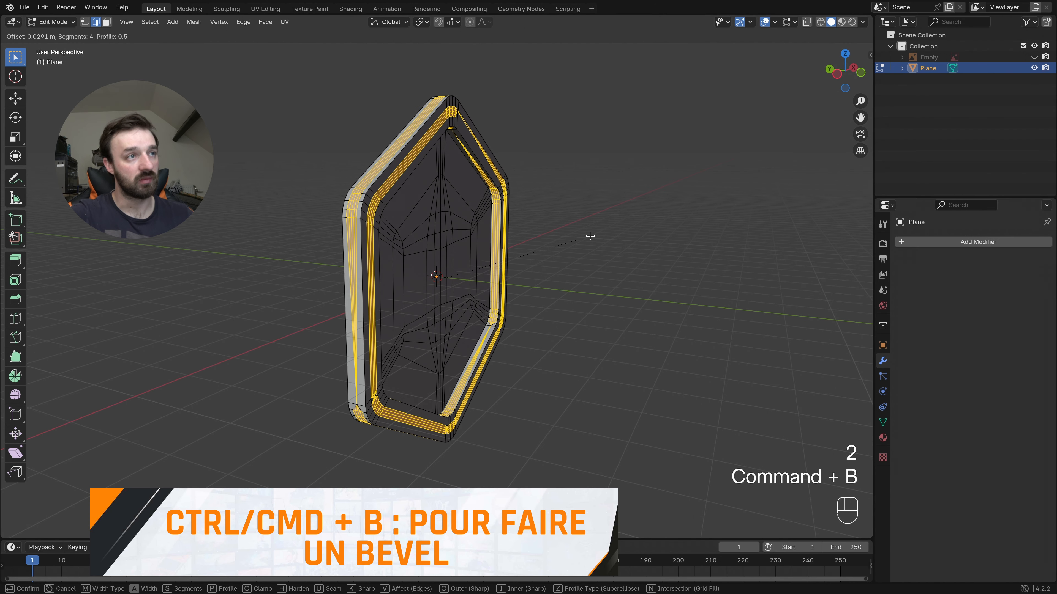
scroll(590, 236, "down", 3)
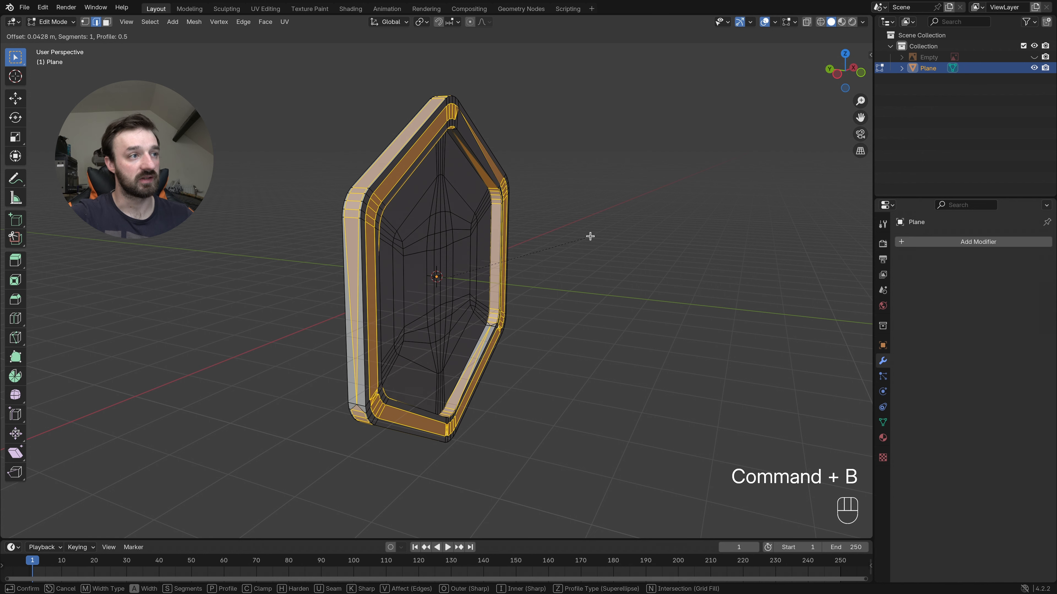
left_click(368, 408)
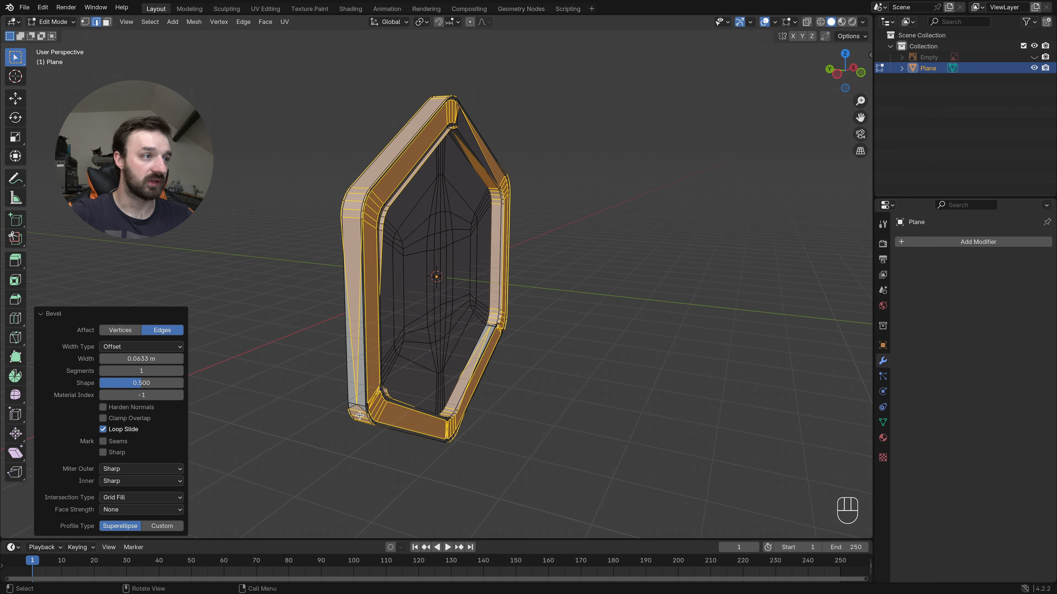
key("super+z")
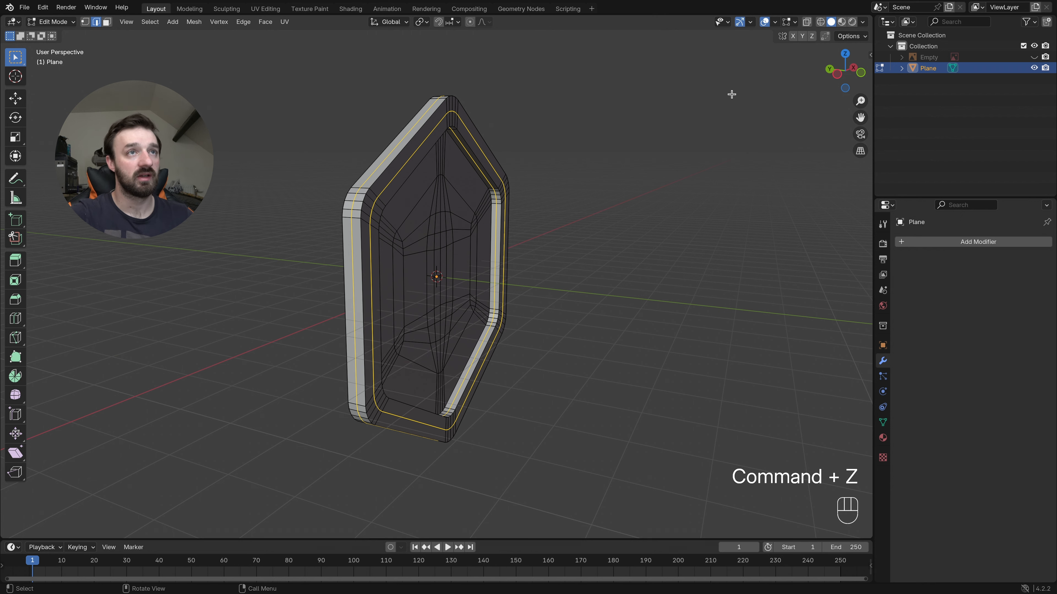
- Enable the Face Orientation overlay to inspect the direction of the badge's normals
left_click(775, 22)
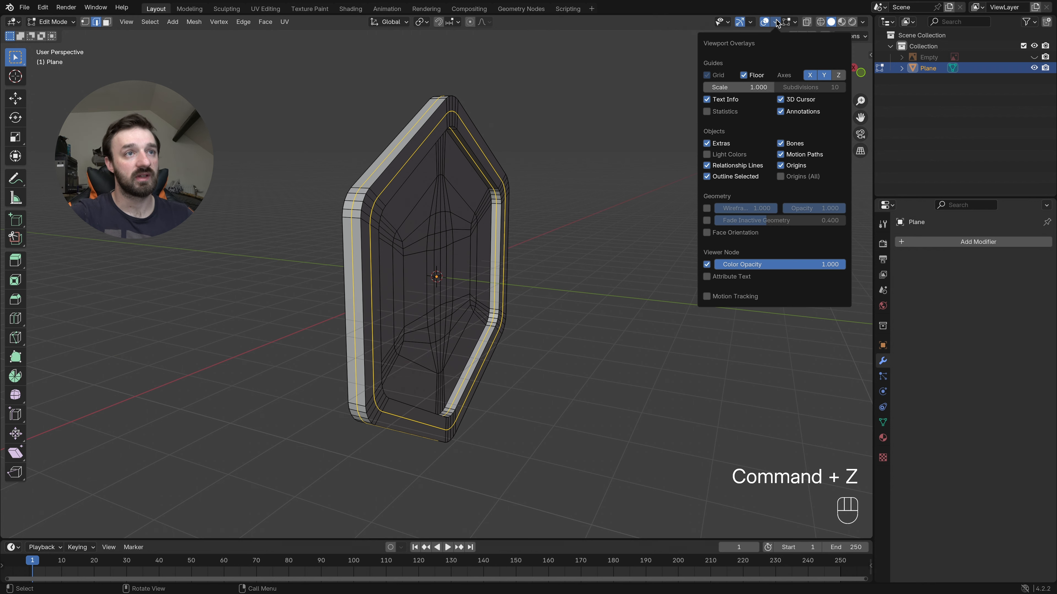
left_click(710, 232)
scroll(461, 227, "right", 5)
middle_click_drag(462, 230, 466, 232)
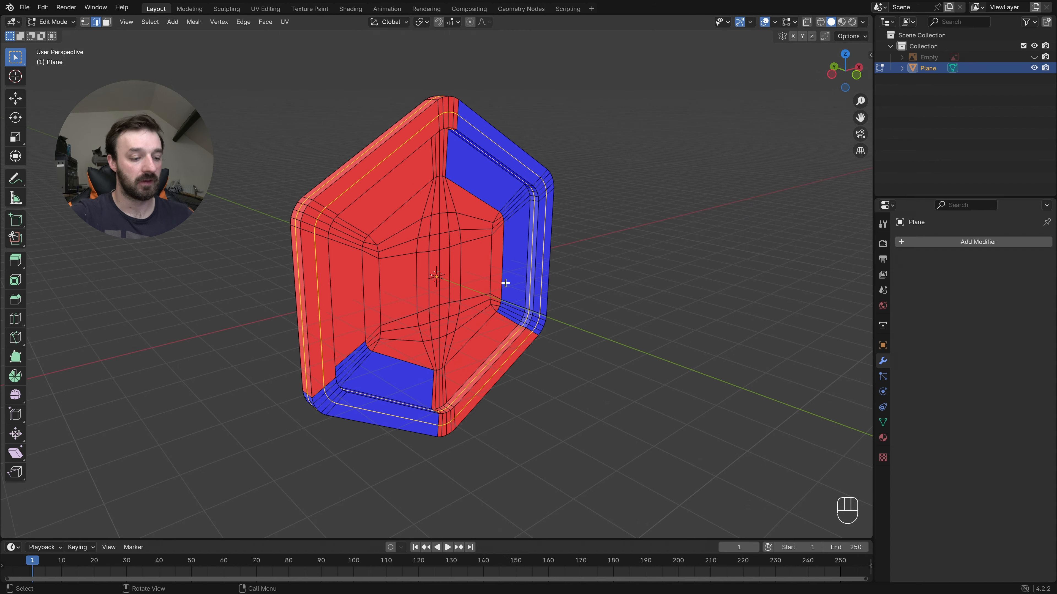
- Select the entire mesh, recalculate its normals to the outside, and turn off the Face Orientation overlay
key("a")
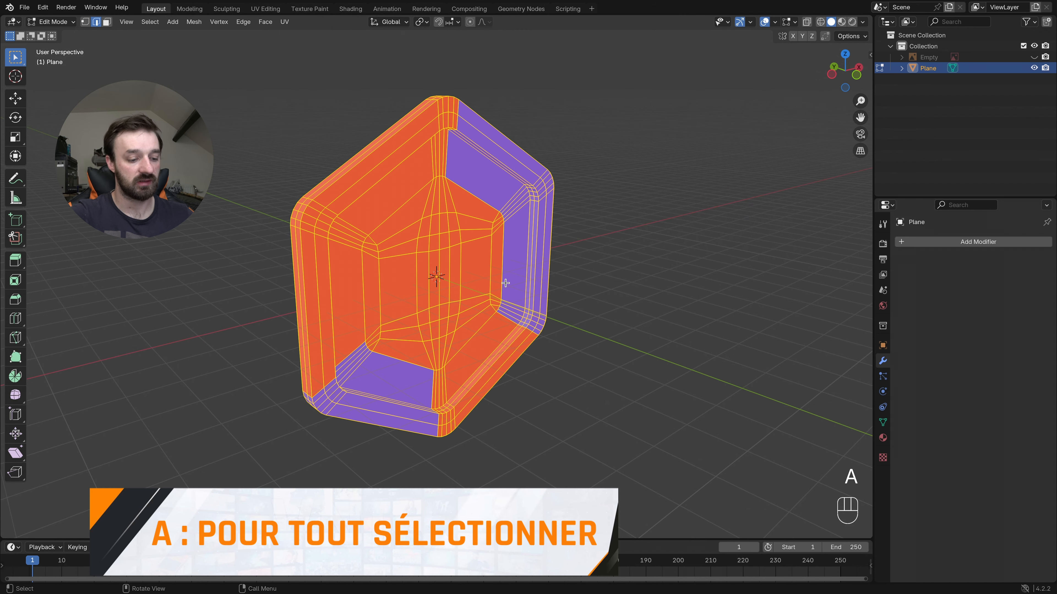
key("alt")
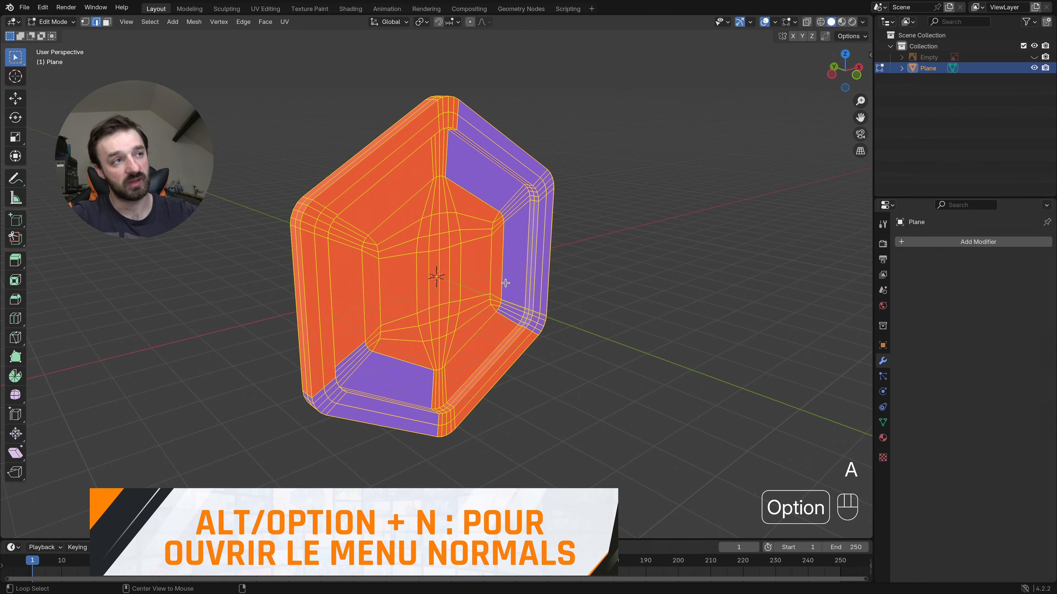
key("alt+n")
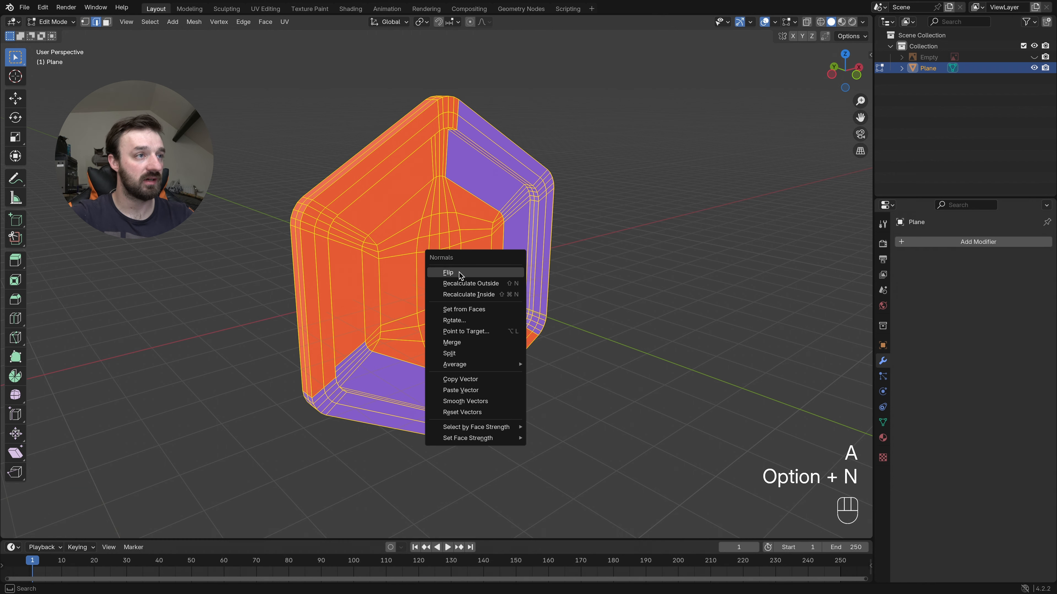
left_click(482, 285)
middle_click_drag(412, 239, 441, 158)
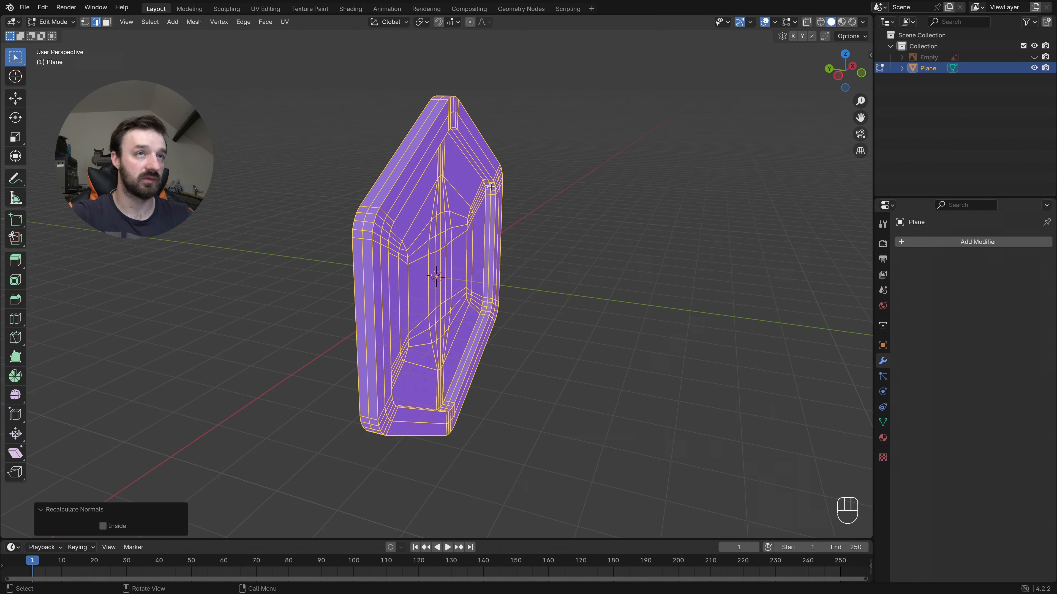
left_click(774, 23)
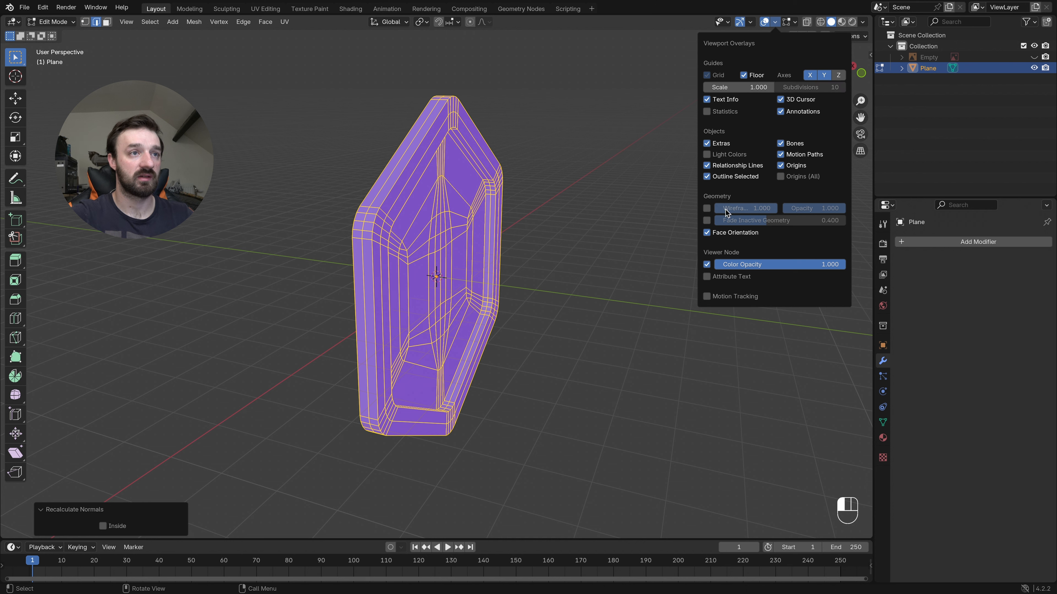
left_click(708, 233)
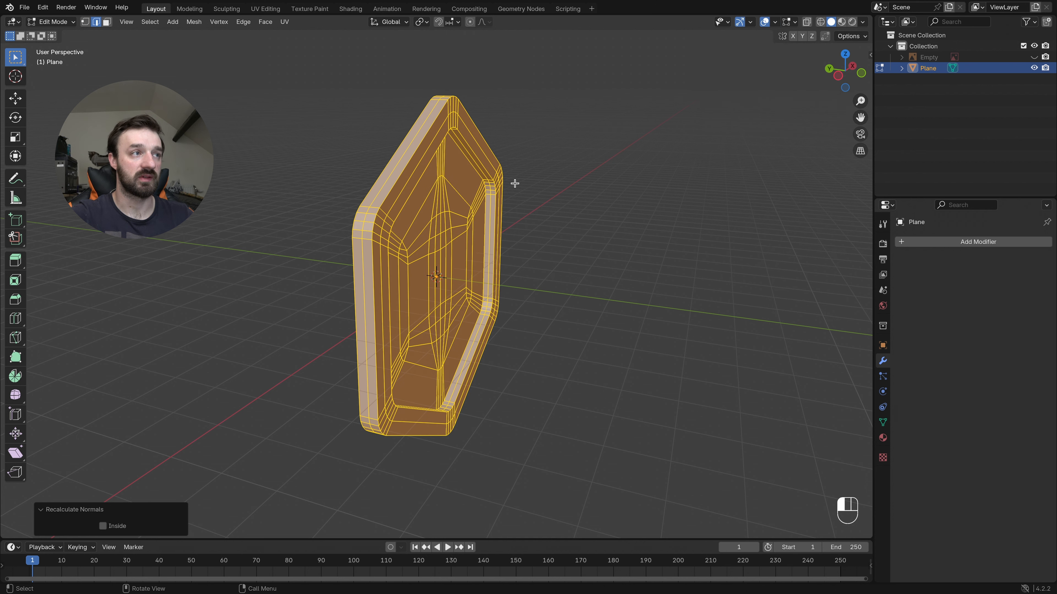
- Select only the middle edge loops of the badge's outer side, front border and inner border wall
left_click(398, 162)
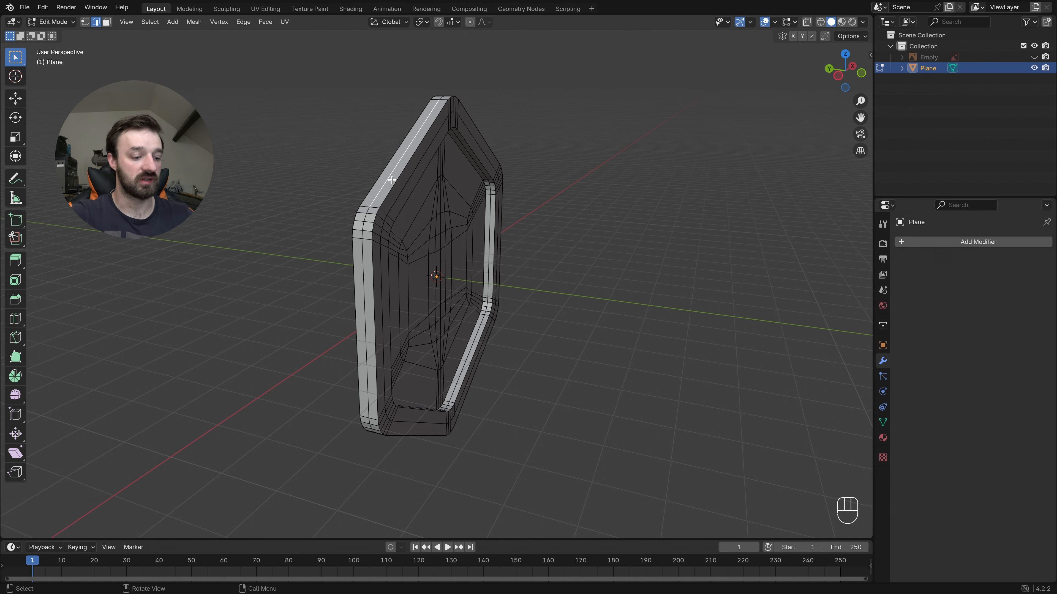
left_click(395, 170, "alt")
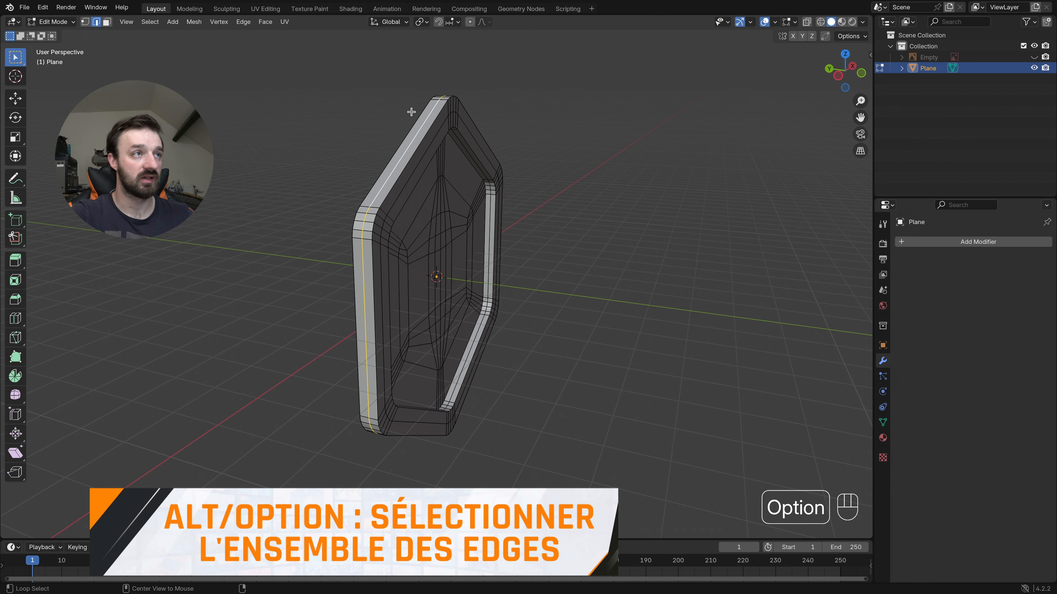
middle_click_drag(411, 111, 425, 147)
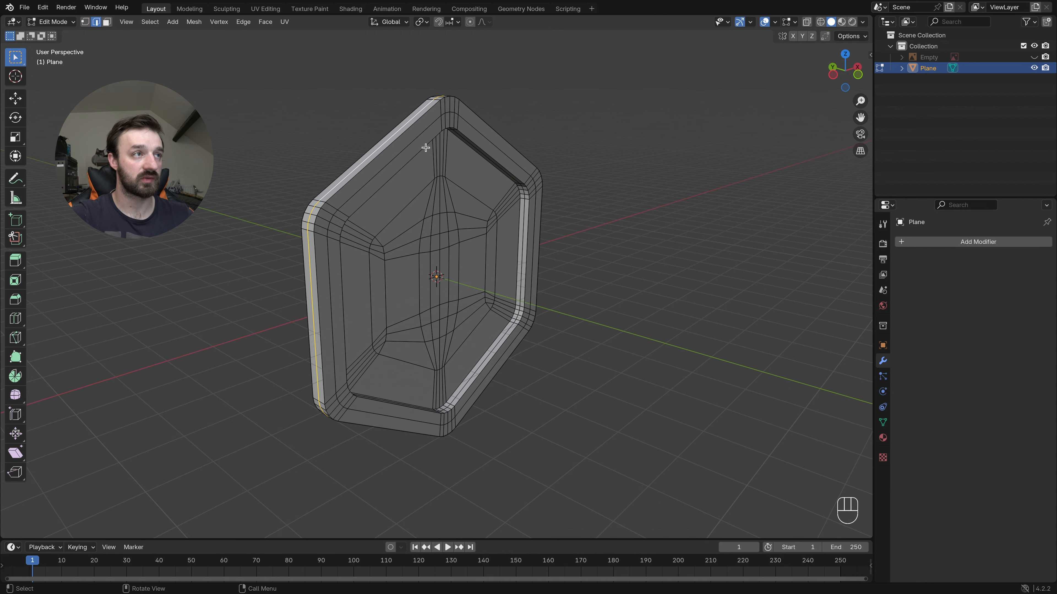
left_click(396, 165, "alt+shift")
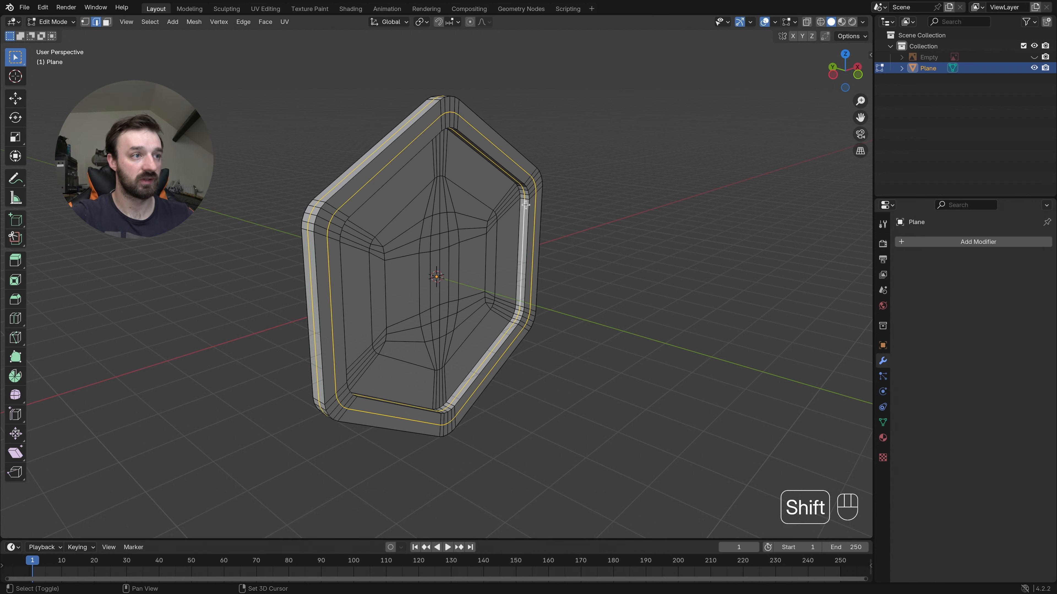
middle_click_drag(524, 207, 454, 115)
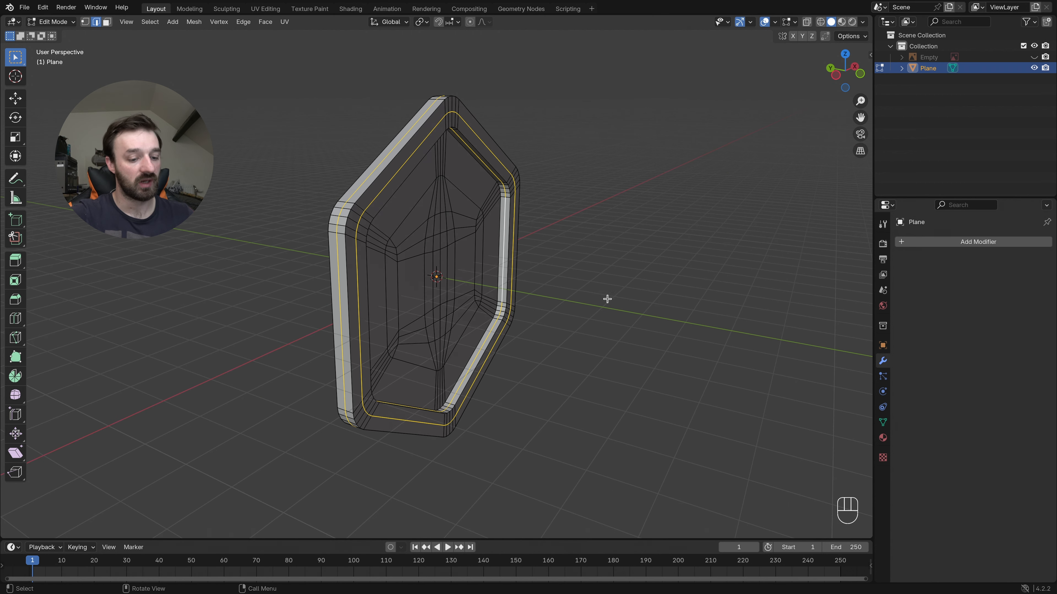
- Try beveling the three border edge loops with 1 segment and a width of about 0.0538 m
key("super+b")
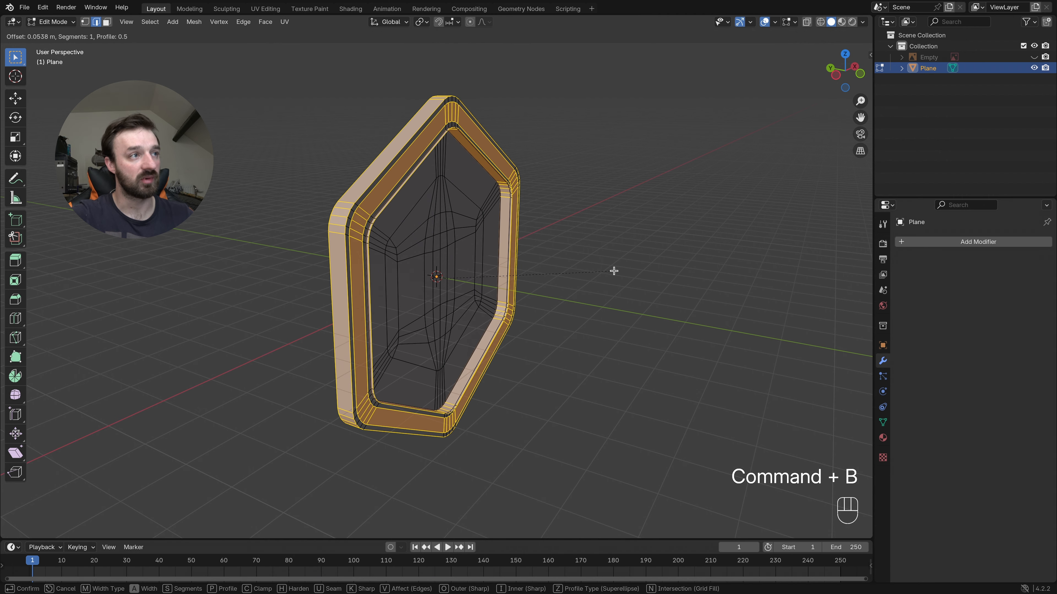
left_click(614, 271)
middle_click_drag(466, 339, 456, 80)
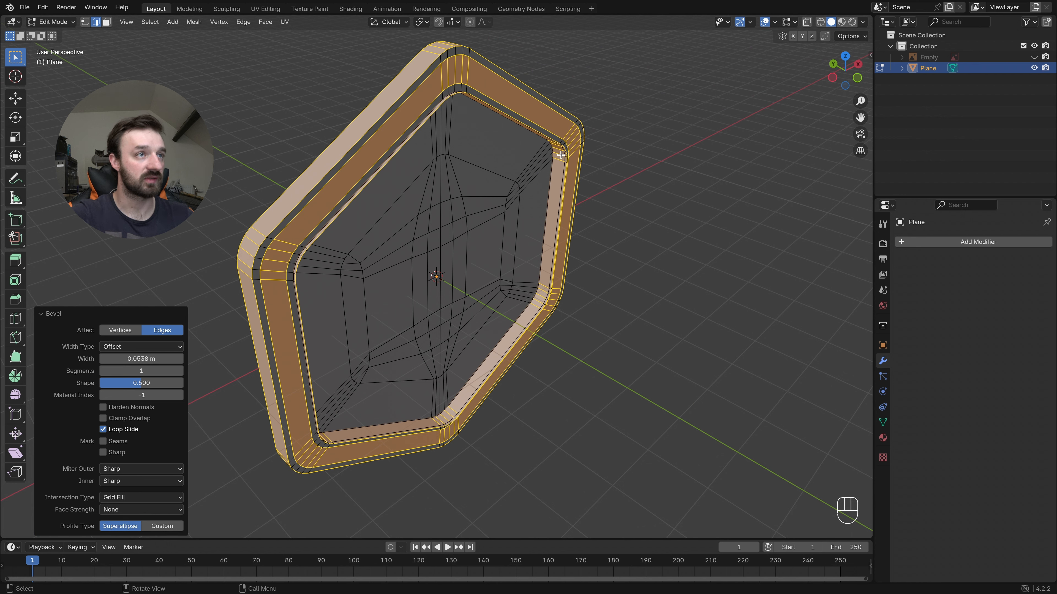
key("ctrl+z")
key("ctrl+z")
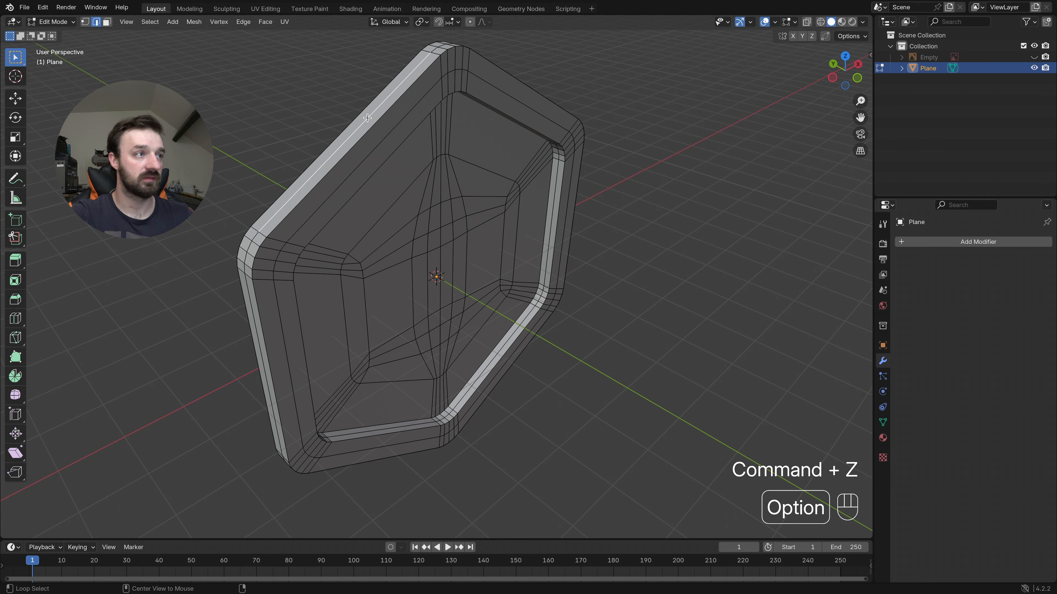
- Bevel the middle edge loop of the badge's outer side with 1 segment and a width of about 0.0424 m
left_click(366, 117, "alt")
middle_click_drag(488, 125, 528, 132)
key("ctrl+b")
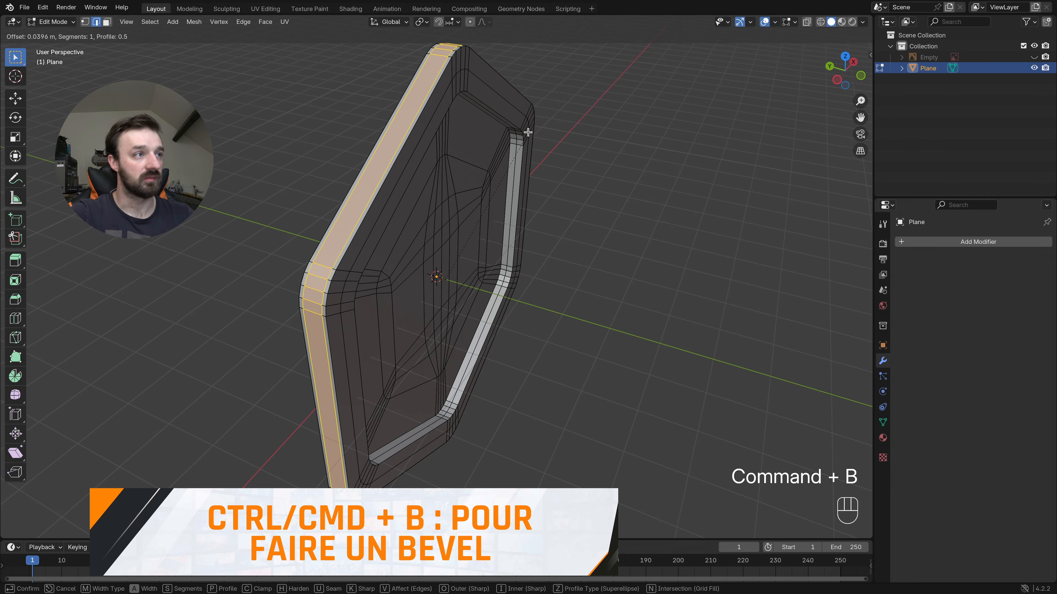
left_click(530, 132)
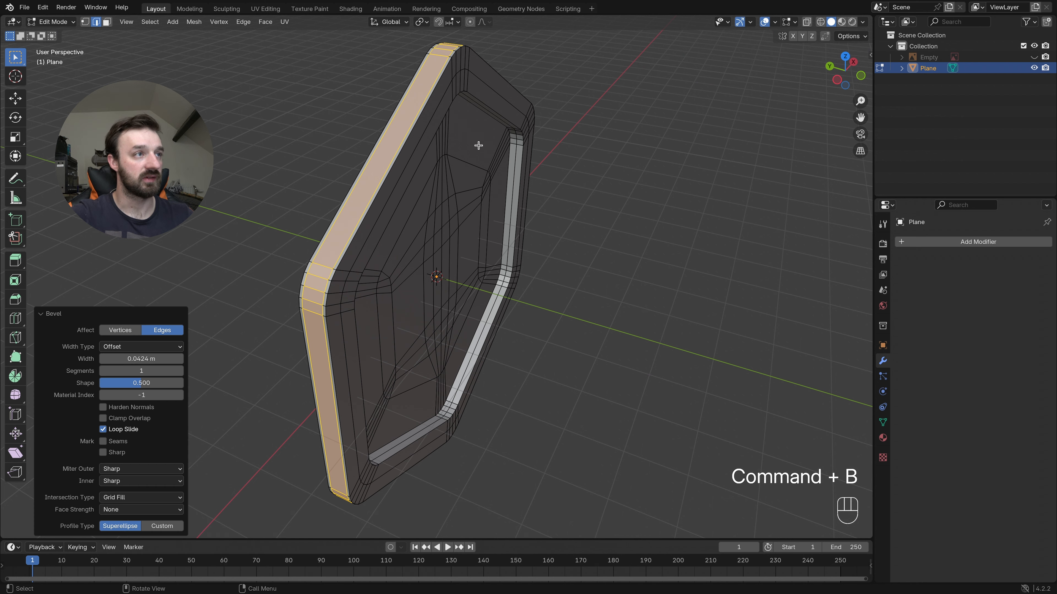
- Bevel the middle edge loop of the front border with 1 segment and a width of about 0.0706 m
left_click(415, 148)
left_click(402, 159, "alt")
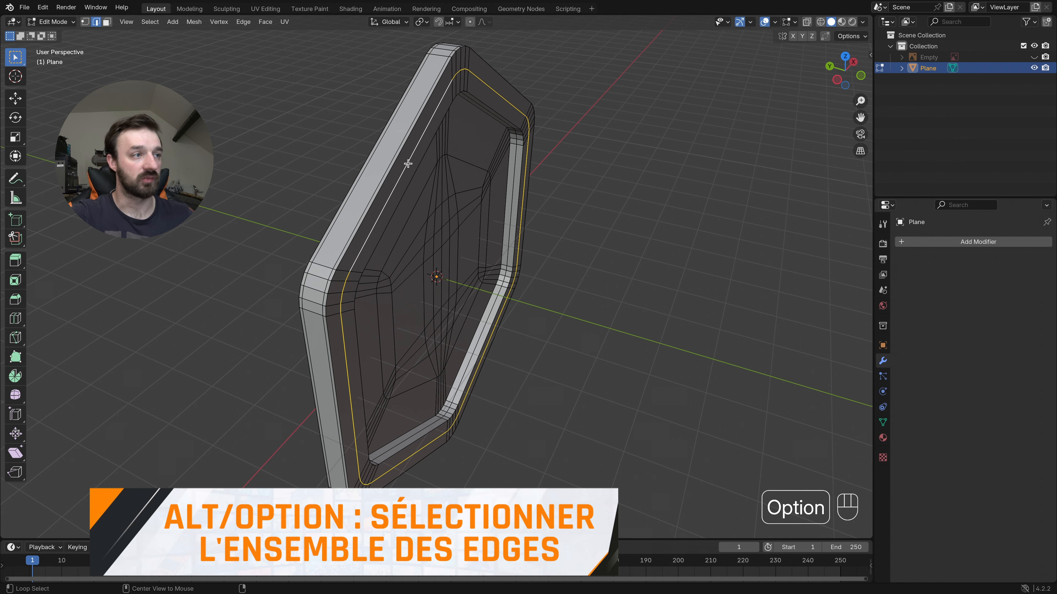
key("super+b")
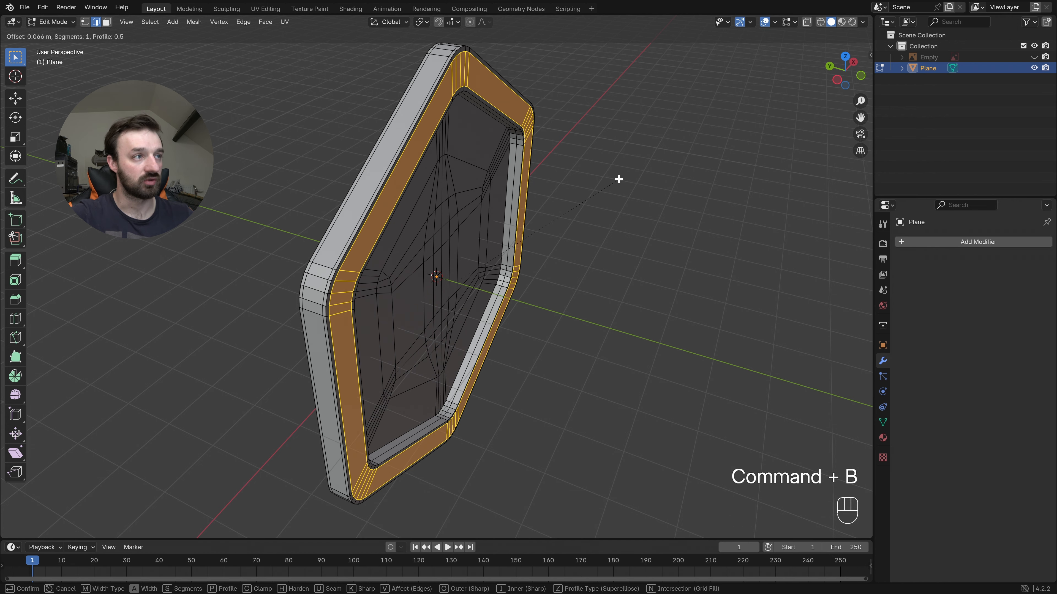
left_click(605, 177)
- Bevel the middle edge loop of the inner border wall with 1 segment and a width of about 0.028 m
middle_click_drag(604, 177, 585, 177)
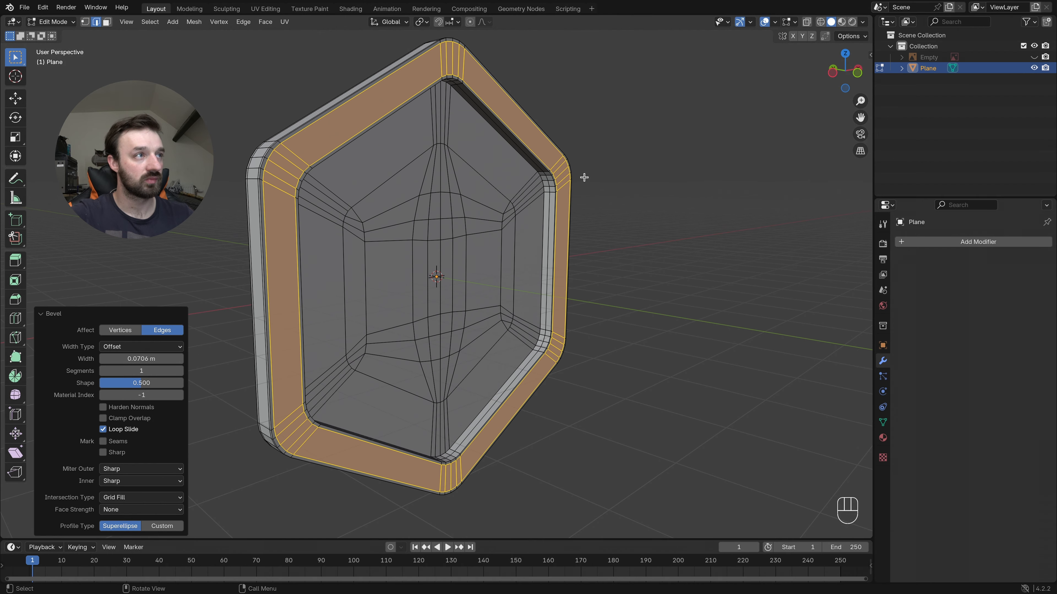
left_click(549, 217)
left_click(549, 206, "alt")
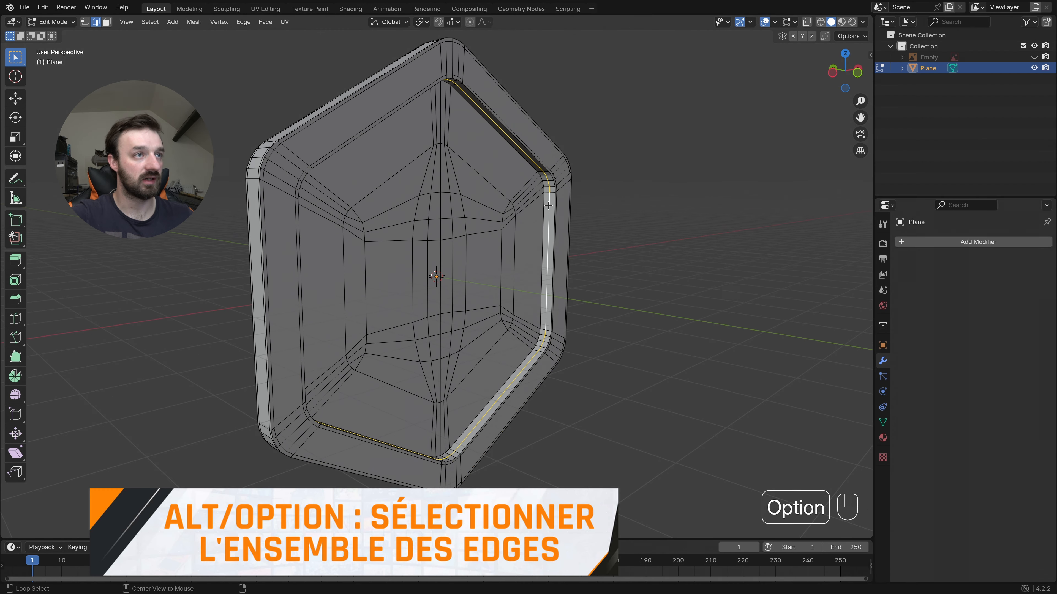
middle_click_drag(624, 238, 613, 240)
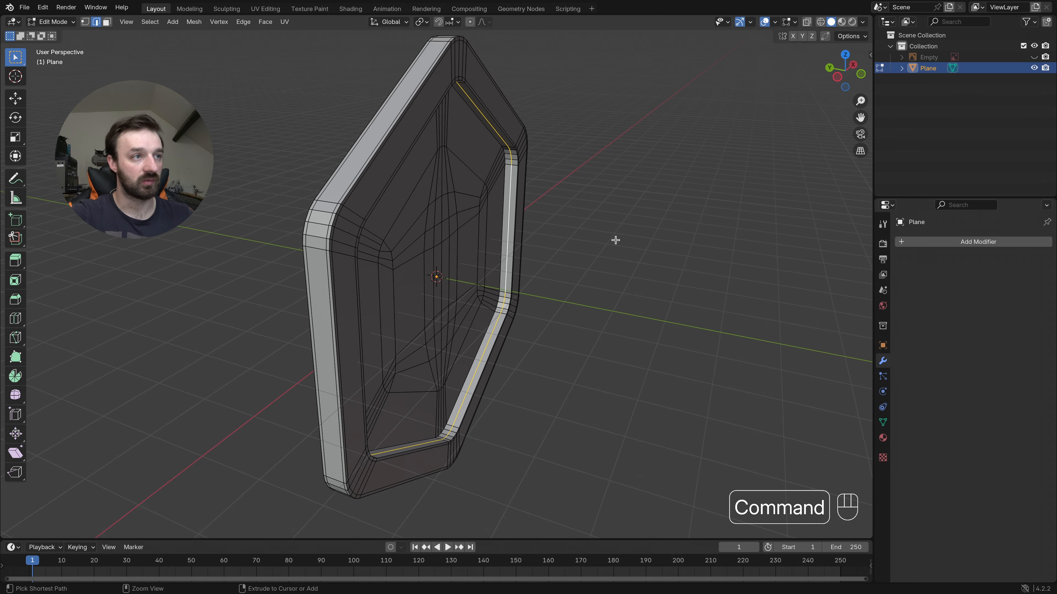
key("ctrl+b")
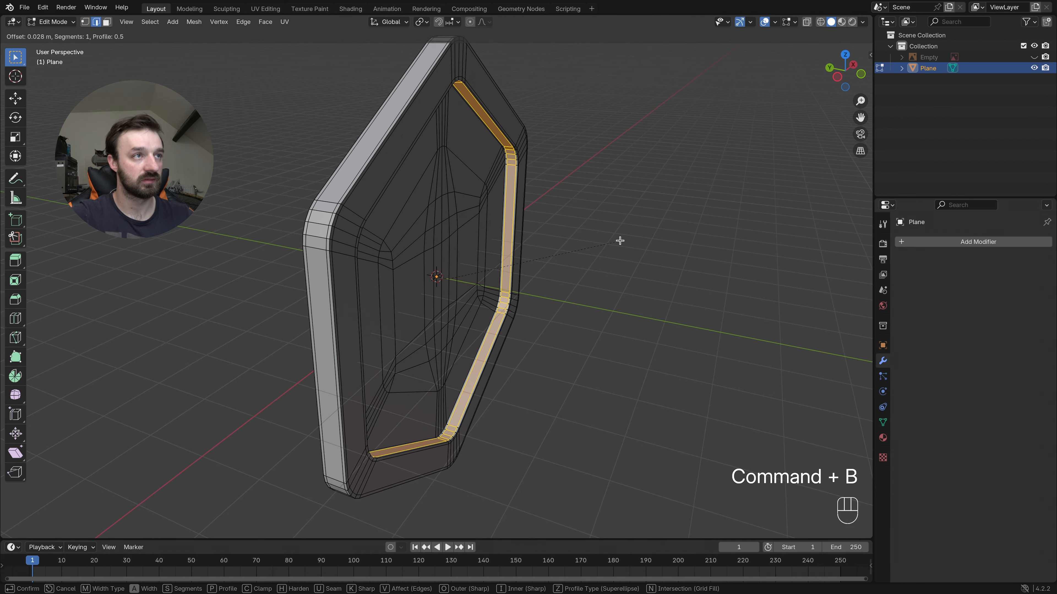
left_click(620, 241)
- In Object Mode, add a level 1 subdivision to the badge and shade it smooth
key("Tab")
middle_click_drag(620, 240, 621, 244)
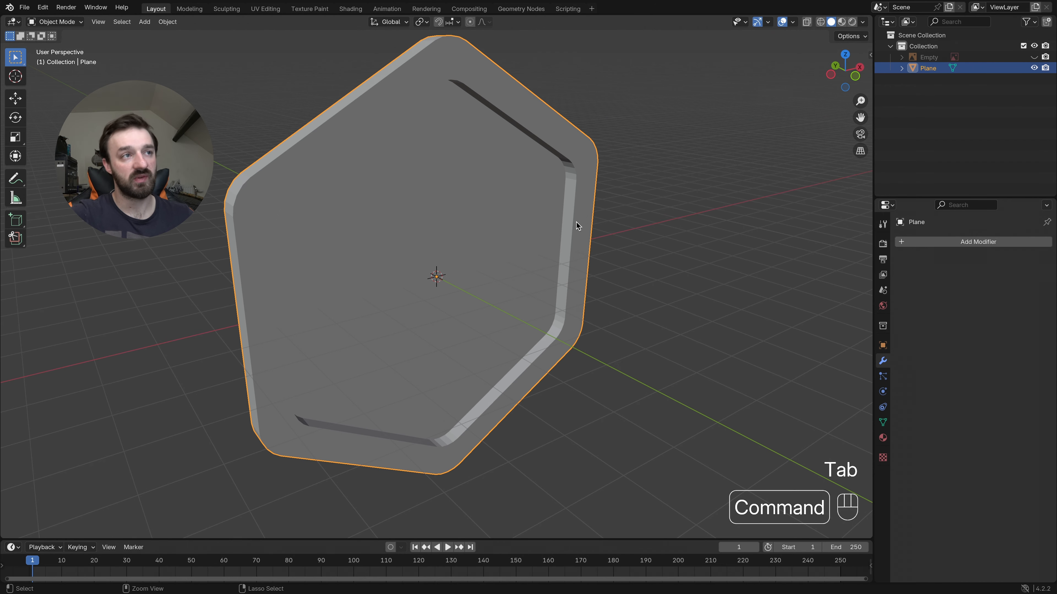
key("ctrl+1")
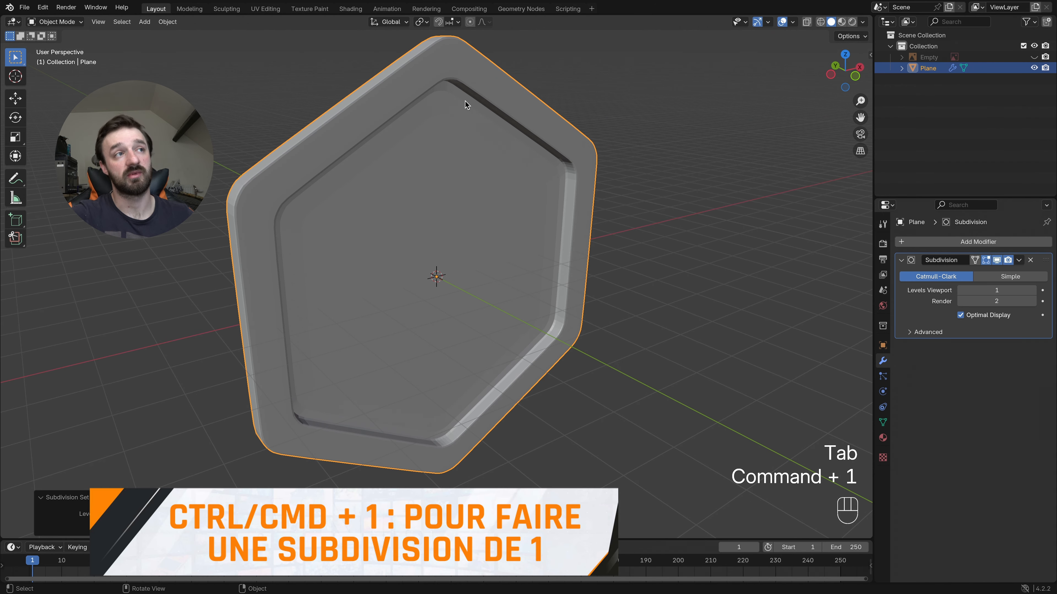
mouse_move(469, 154)
middle_mouse_down()
mouse_move(264, 182)
mouse_move(497, 176)
mouse_move(472, 166)
middle_mouse_up()
right_click(309, 186)
left_click(297, 182)
- Return to Edit Mode and turn off the Subdivision modifier's viewport display
scroll(458, 152, "up", 5, "super")
scroll(447, 138, "right", 6)
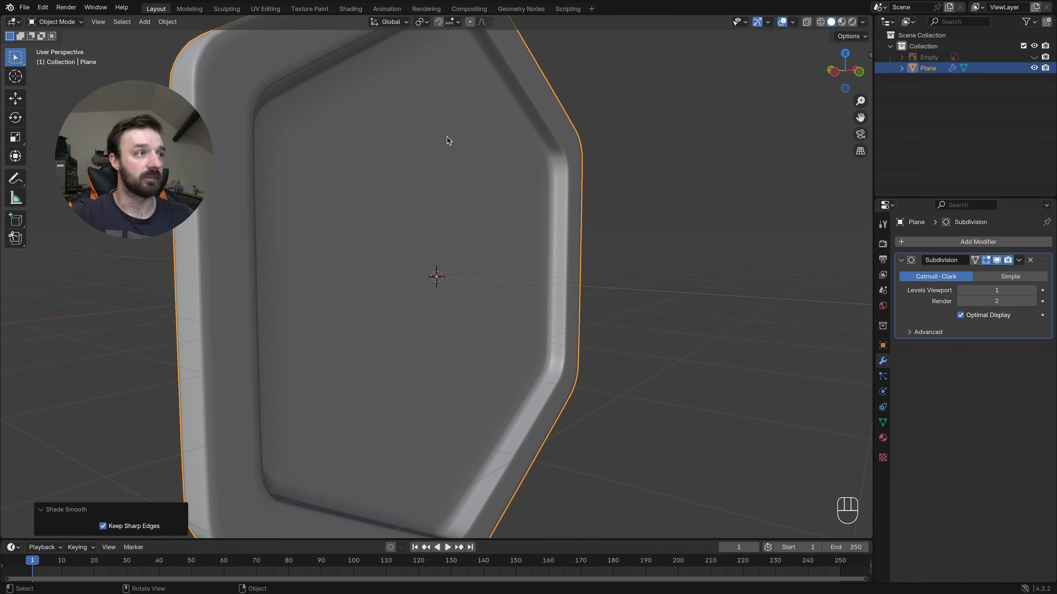
scroll(351, 121, "up", 2, "shift")
scroll(350, 123, "up", 1, "shift")
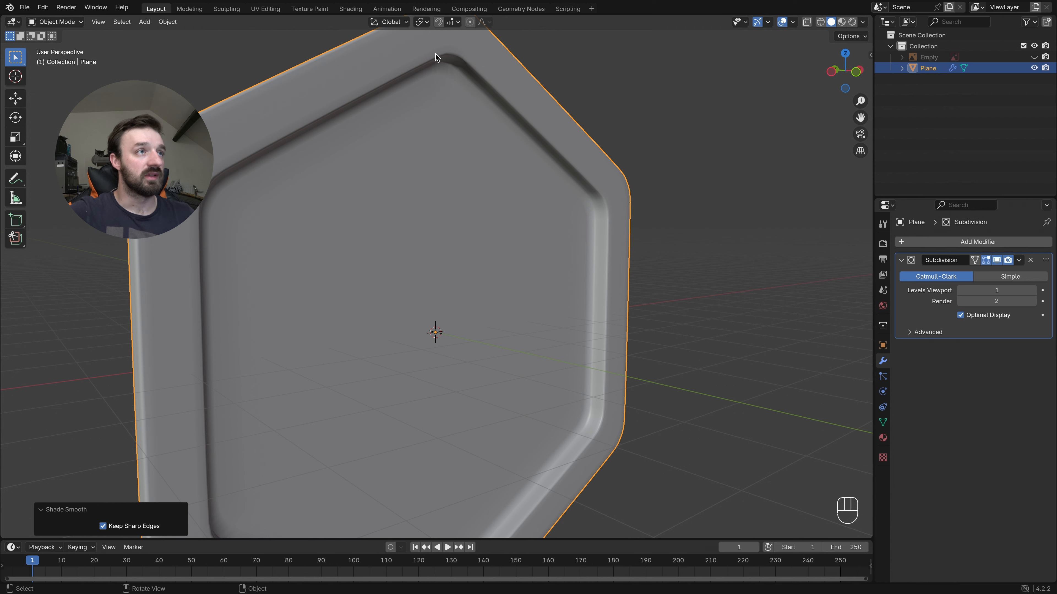
scroll(541, 130, "right", 5)
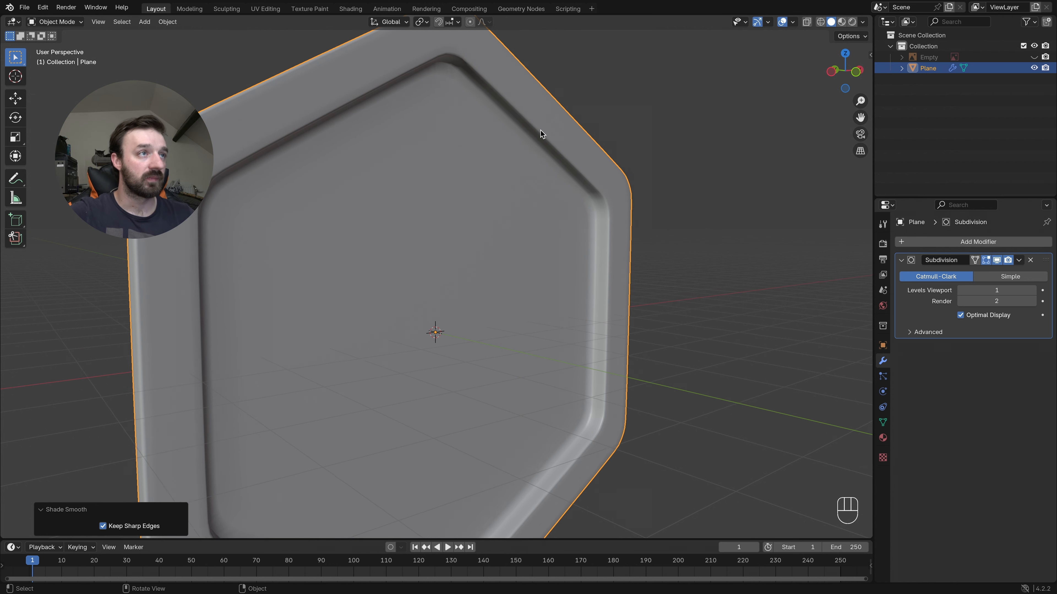
scroll(541, 129, "down", 3)
scroll(540, 129, "left", 3)
key("Tab")
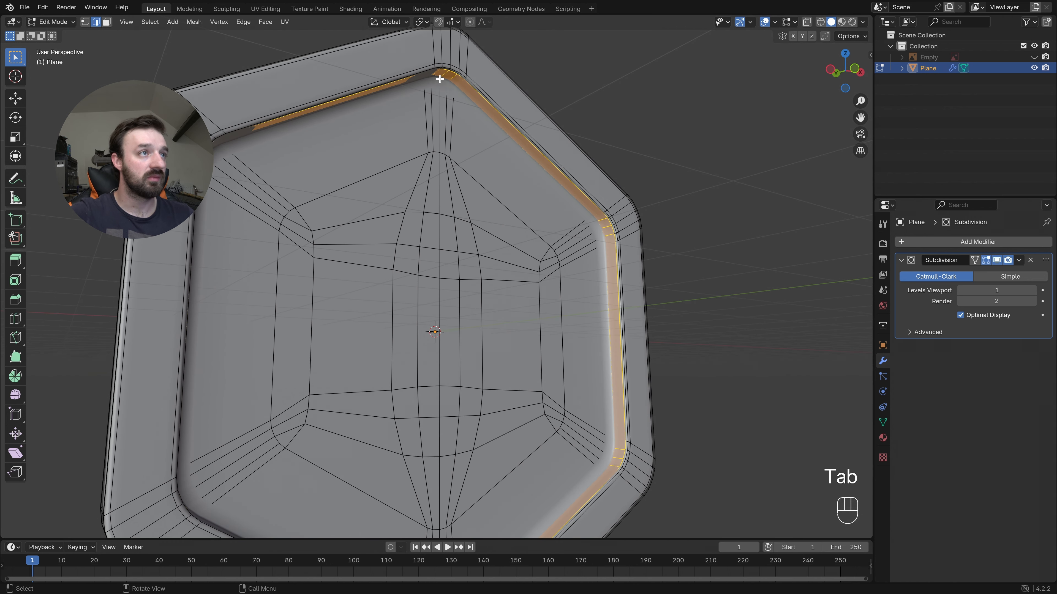
left_click(998, 260)
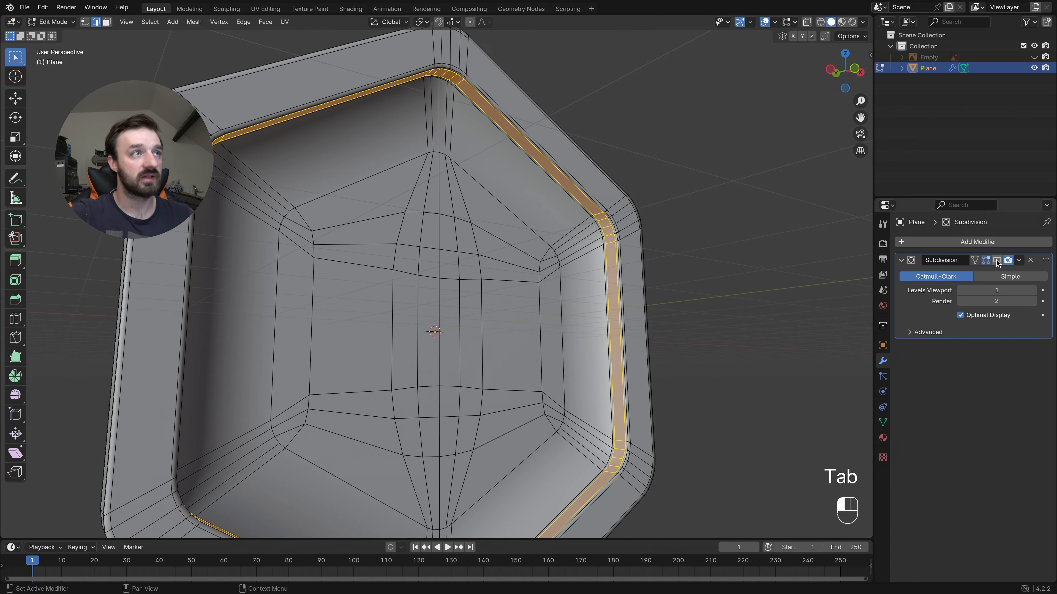
- Add one loop cut around the recessed panel and edge-slide it by about 0.93 toward the inner border wall
scroll(446, 123, "right", 5)
scroll(445, 123, "left", 3)
scroll(445, 122, "right", 4)
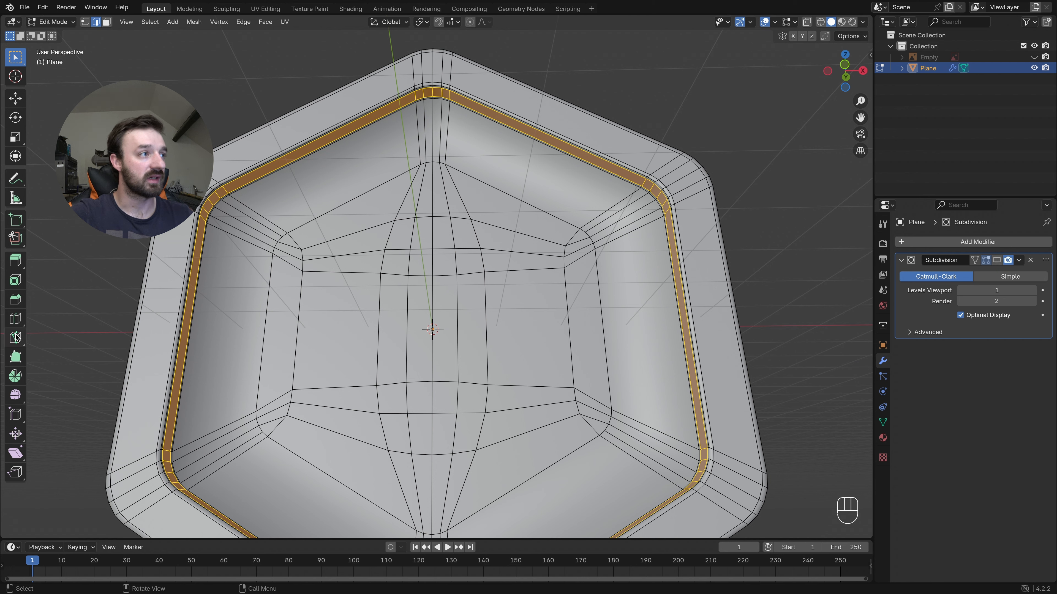
left_click(249, 224)
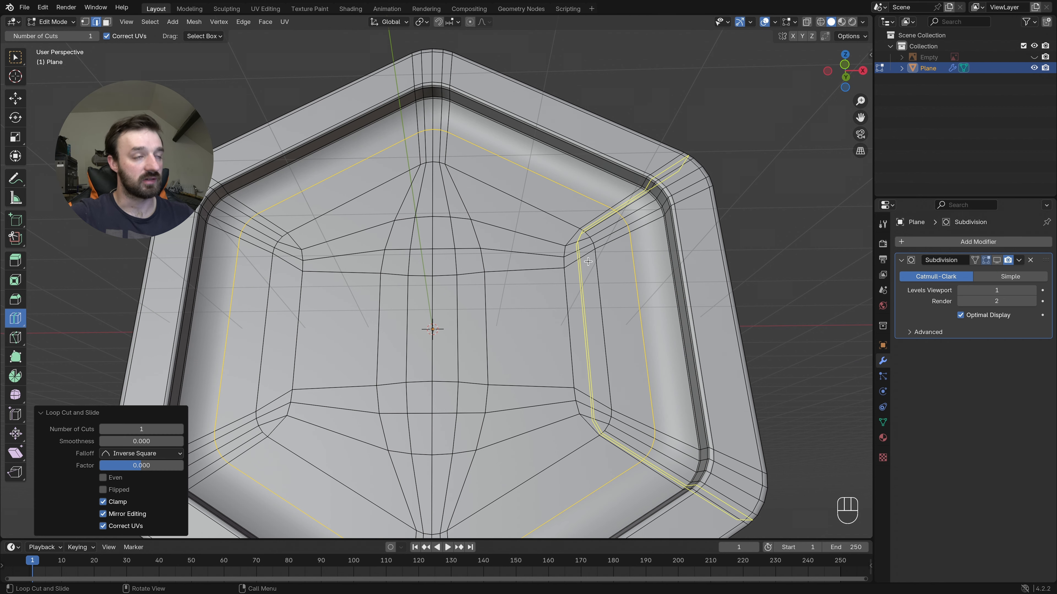
key("g")
key("g")
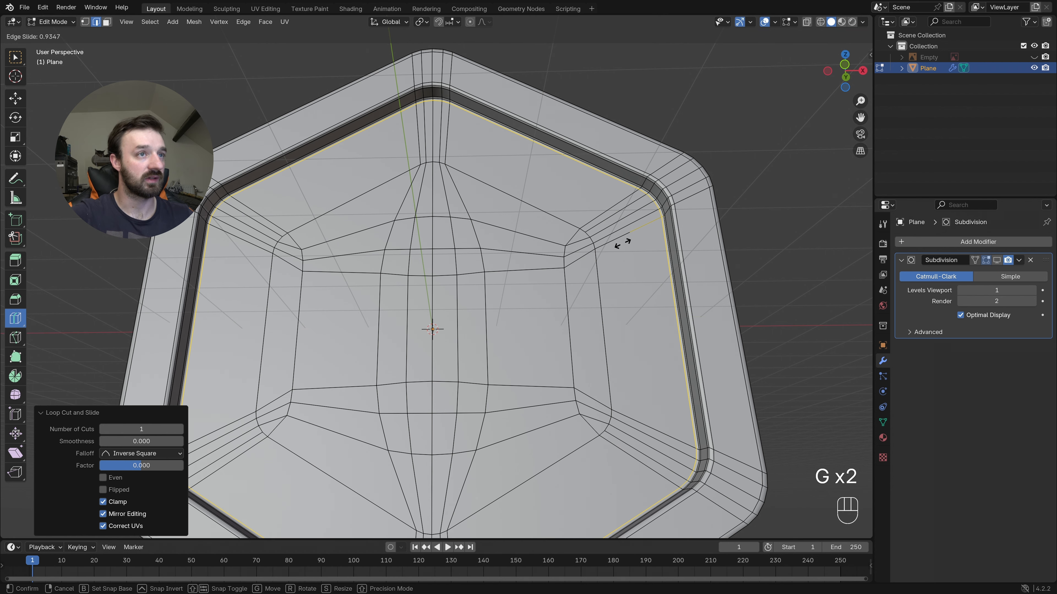
left_click(621, 245)
- Switch to Object Mode, restore the Subdivision modifier's viewport display, and inspect the badge's inner corners and border
key("Tab")
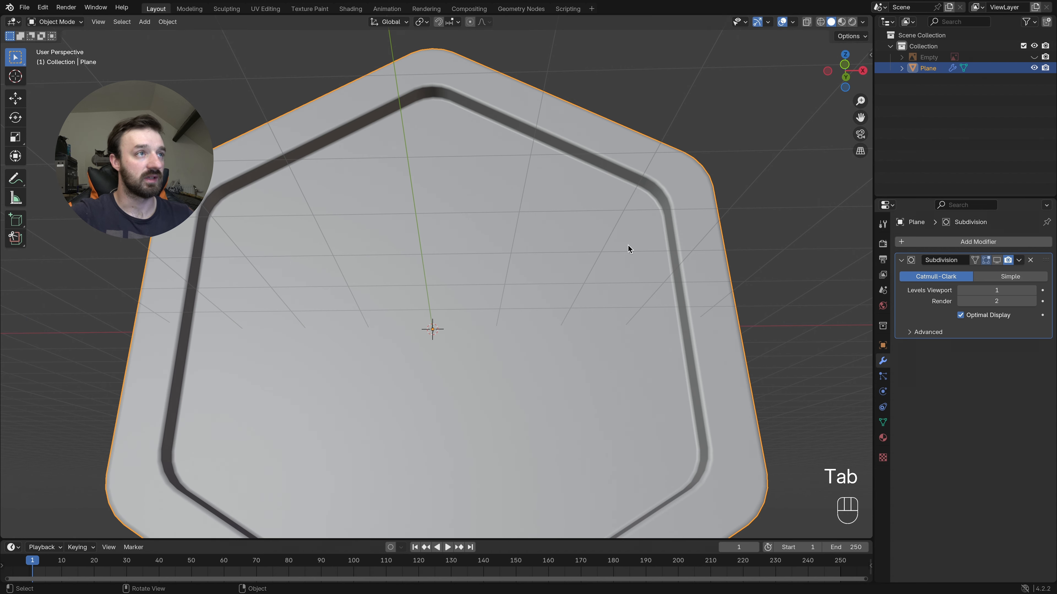
middle_click_drag(398, 120, 426, 81)
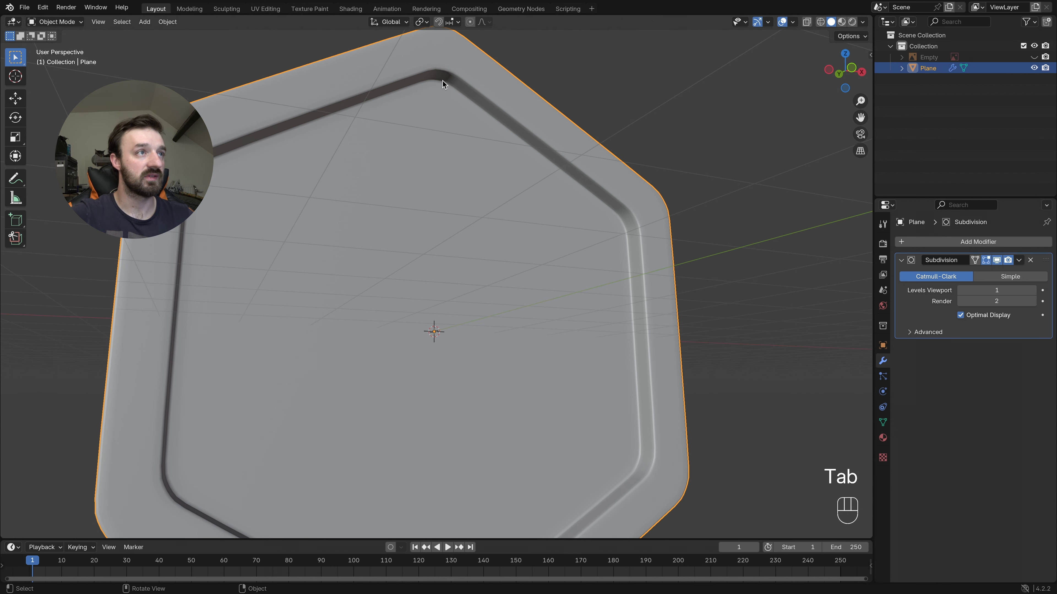
scroll(450, 90, "up", 5)
scroll(450, 90, "down", 4, "super")
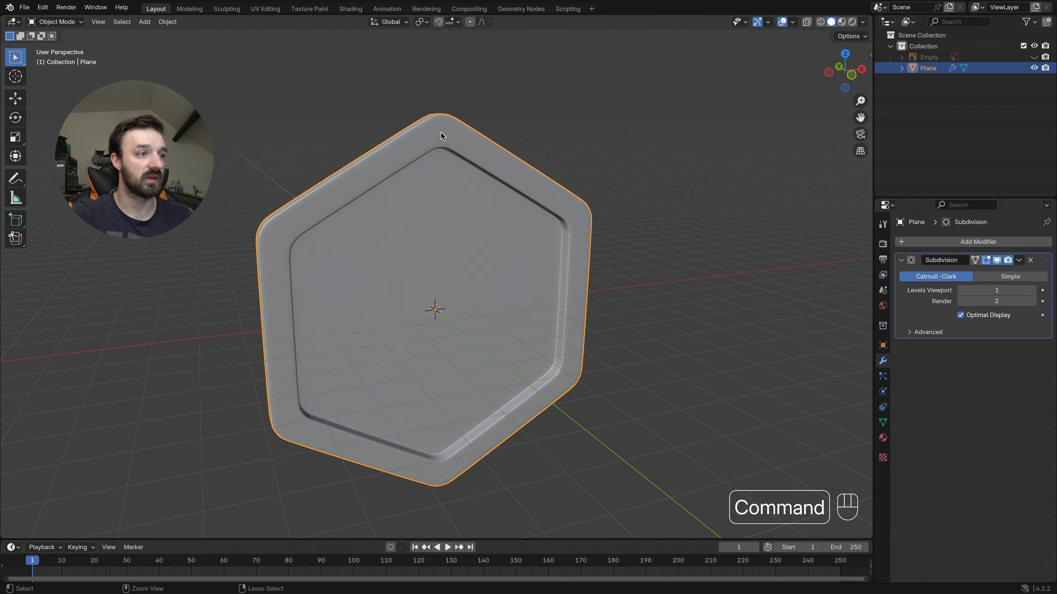
scroll(440, 145, "up", 2)
scroll(440, 145, "left", 10)
scroll(440, 145, "right", 6)
scroll(440, 146, "right", 8)
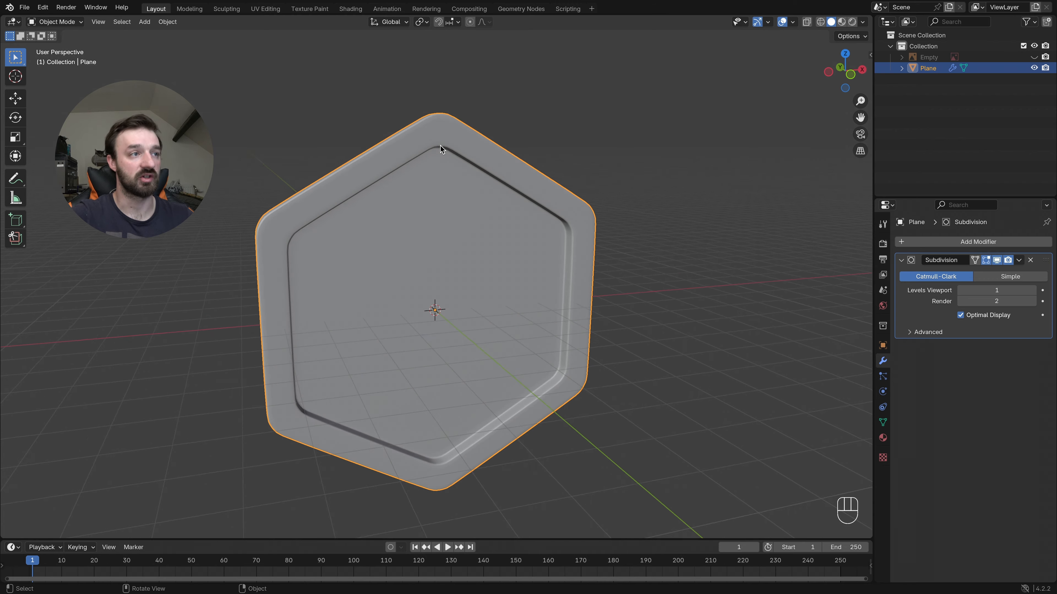